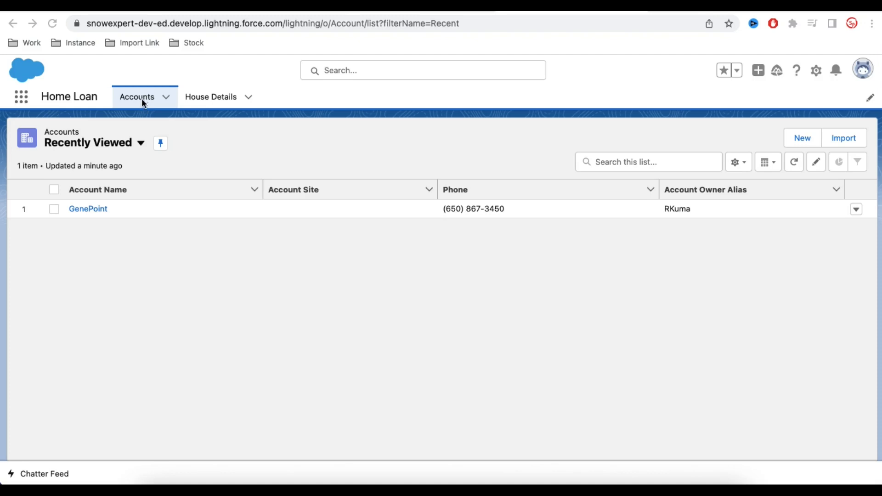
- Open House Detail record H-0006 and examine its details, including the related account
{"action": "left_click", "coordinate": [202, 101]}
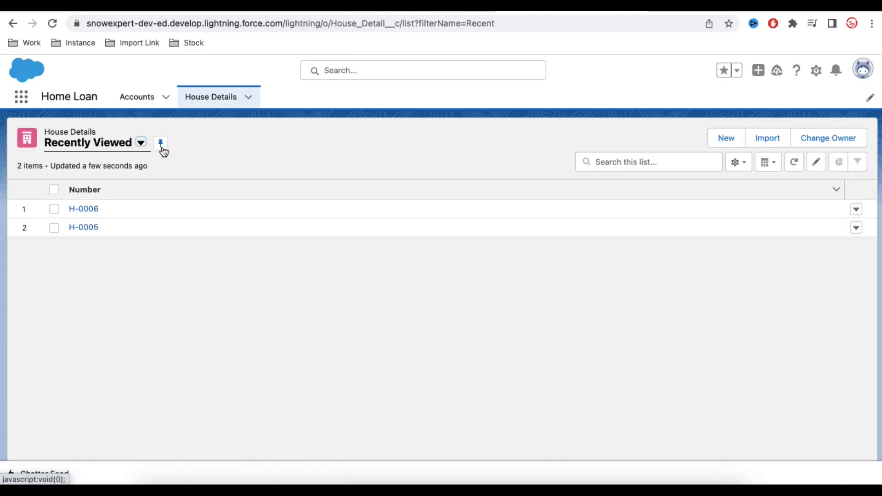
{"action": "left_click", "coordinate": [91, 209]}
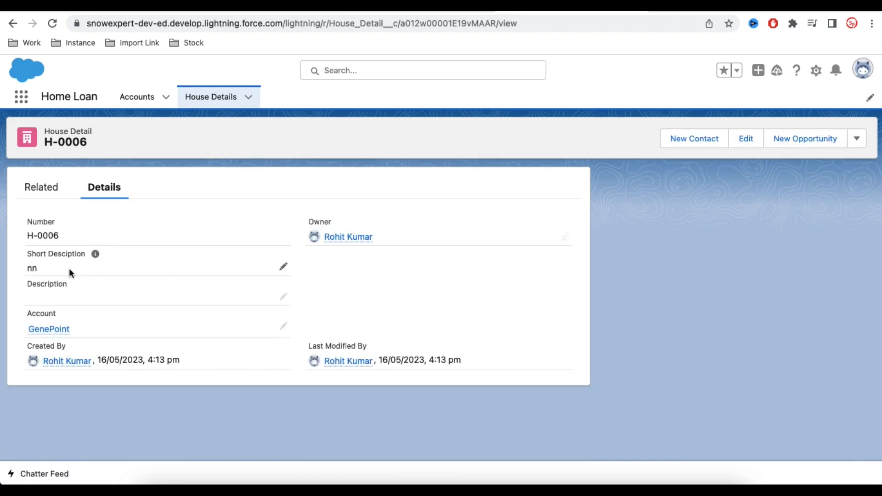
{"action": "mouse_move", "coordinate": [64, 331]}
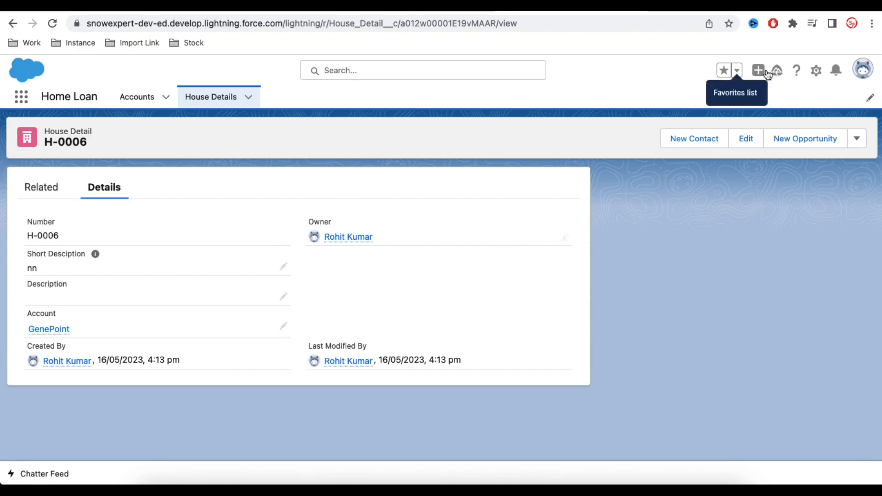
- Open the fields and relationships of the House Detail object in Setup's Object Manager
{"action": "left_click", "coordinate": [817, 69]}
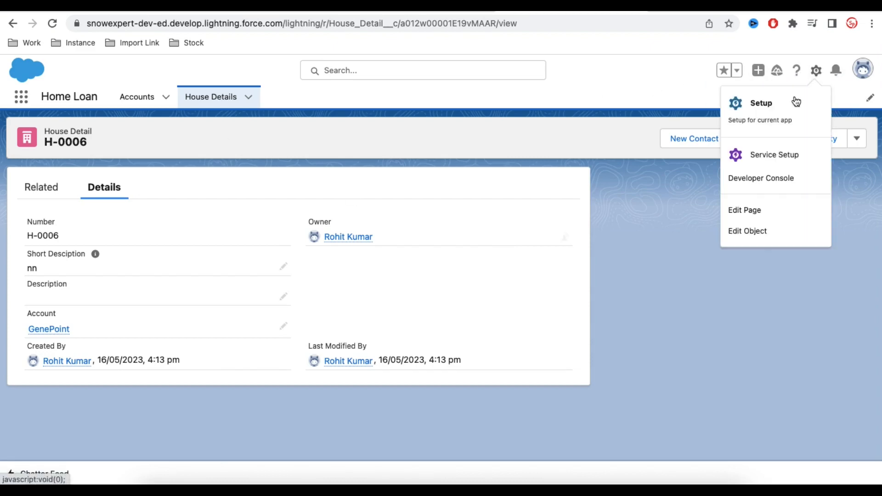
{"action": "left_click", "coordinate": [775, 111]}
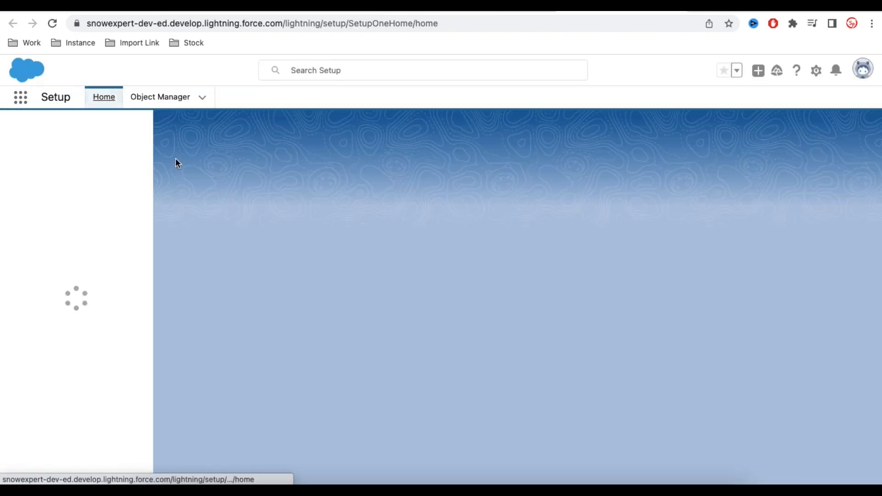
{"action": "left_click", "coordinate": [161, 97]}
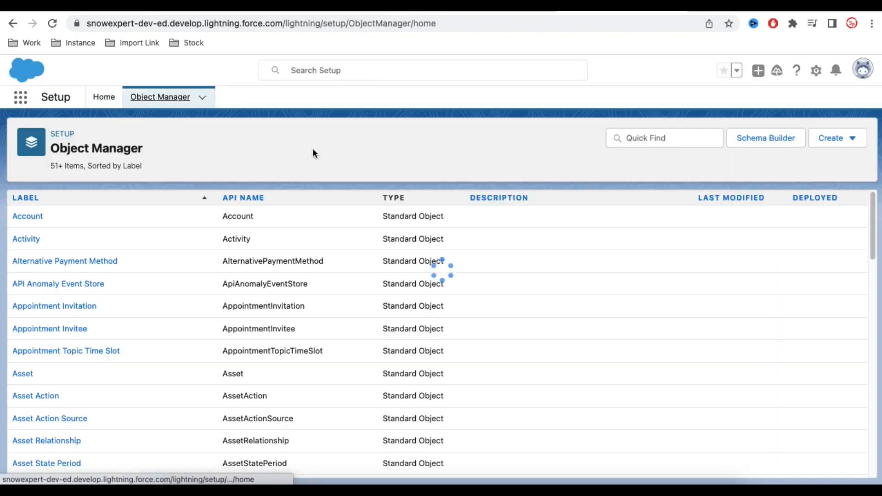
{"action": "left_click", "coordinate": [717, 198]}
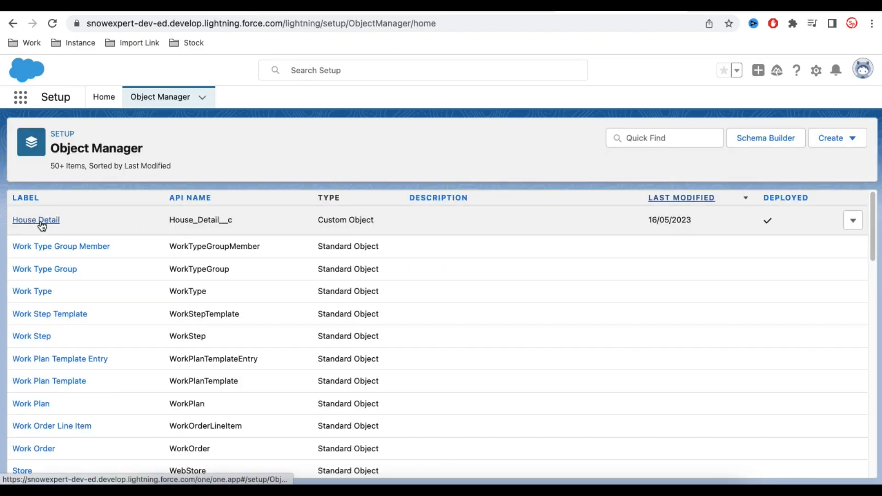
{"action": "left_click", "coordinate": [41, 220]}
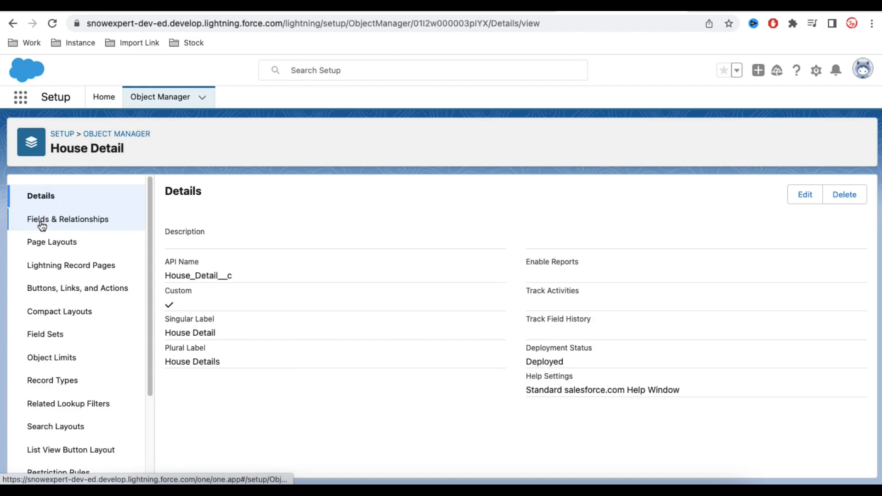
{"action": "left_click", "coordinate": [67, 222]}
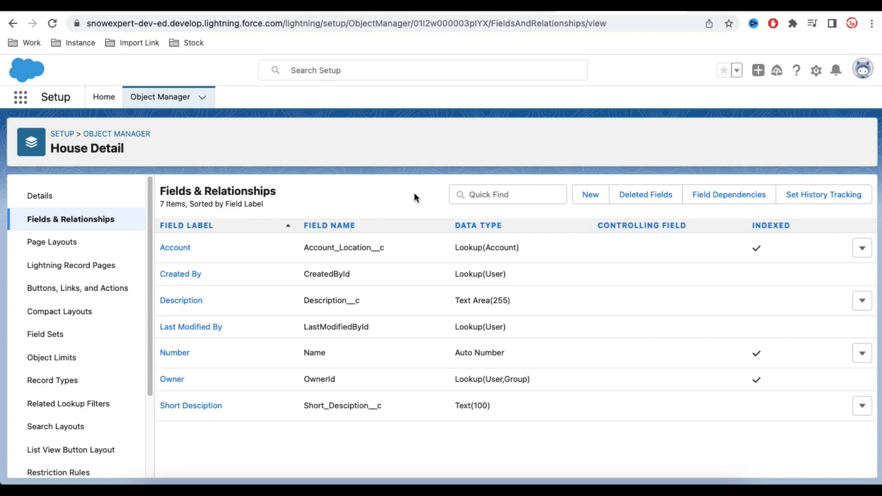
- Start a new custom field on House Detail with the Master-Detail Relationship data type
{"action": "left_click", "coordinate": [582, 197]}
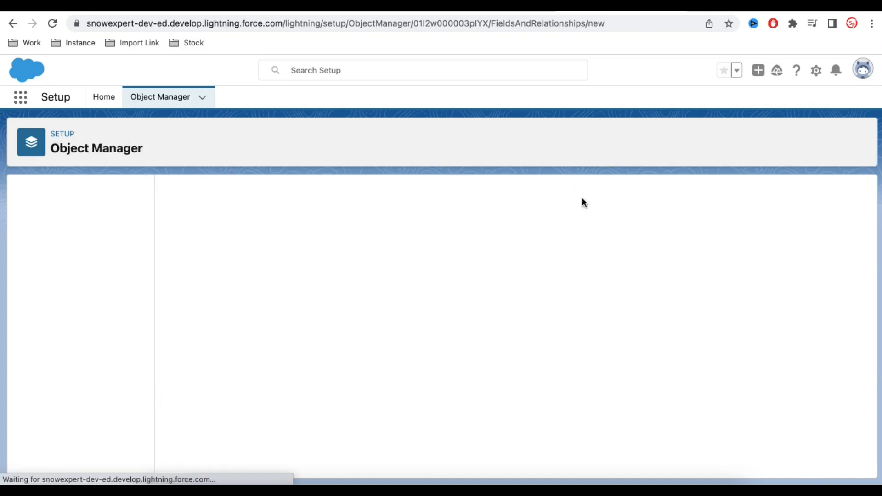
{"action": "scroll", "coordinate": [335, 308], "scroll_direction": "down", "scroll_amount": 1}
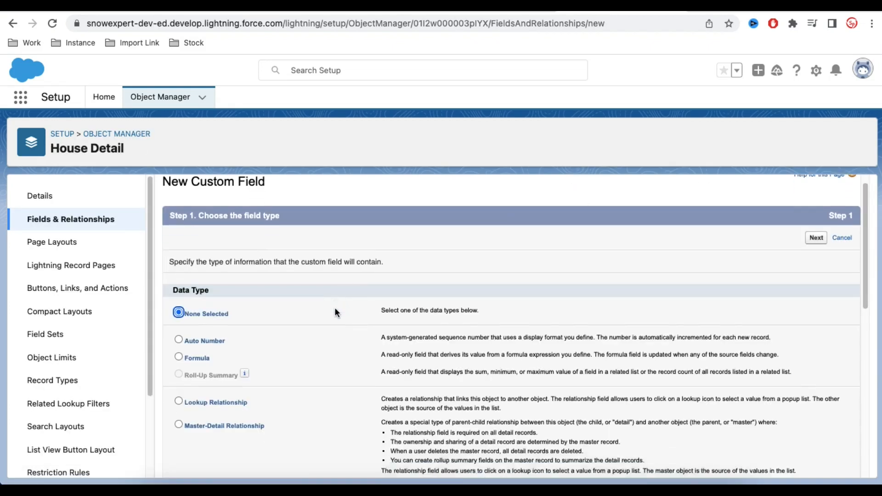
{"action": "scroll", "coordinate": [335, 309], "scroll_direction": "down", "scroll_amount": 3}
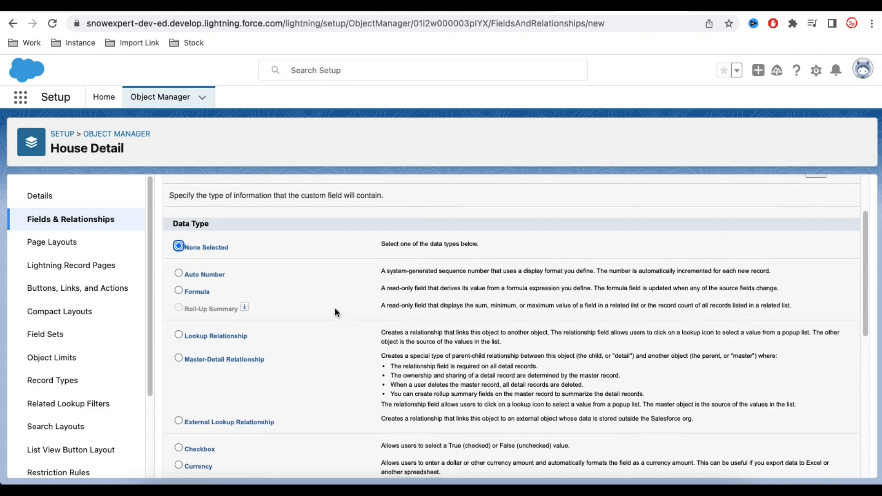
{"action": "scroll", "coordinate": [334, 313], "scroll_direction": "down", "scroll_amount": 1}
{"action": "left_click", "coordinate": [178, 333]}
{"action": "scroll", "coordinate": [345, 341], "scroll_direction": "down", "scroll_amount": 3}
{"action": "scroll", "coordinate": [344, 346], "scroll_direction": "down", "scroll_amount": 10}
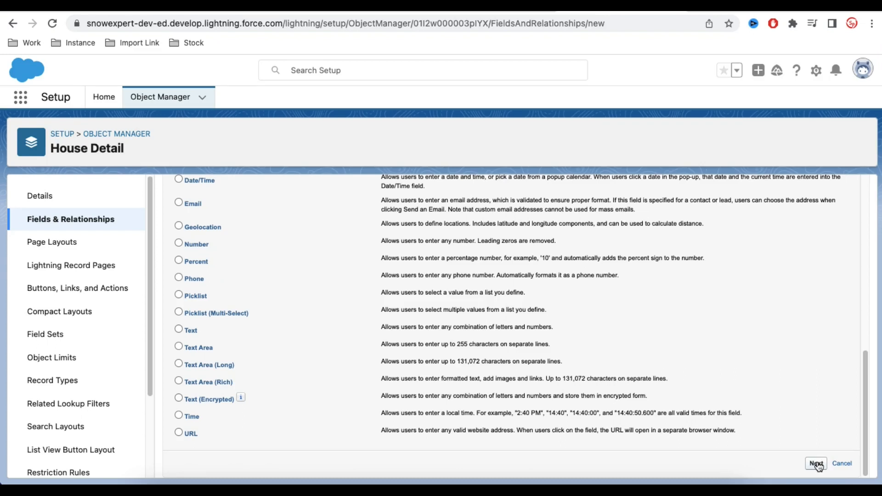
{"action": "left_click", "coordinate": [816, 464]}
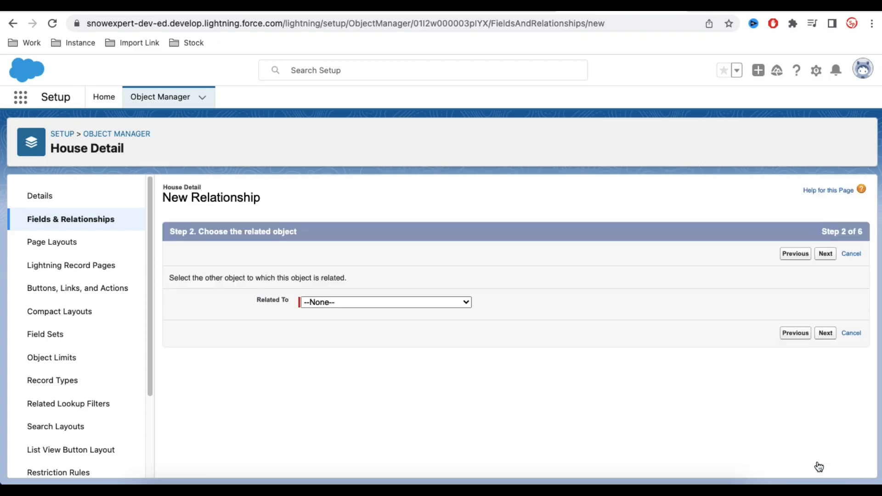
- Choose Contact as the related object for the new master-detail relationship
{"action": "left_click", "coordinate": [443, 304]}
{"action": "scroll", "coordinate": [428, 331], "scroll_direction": "down", "scroll_amount": 2}
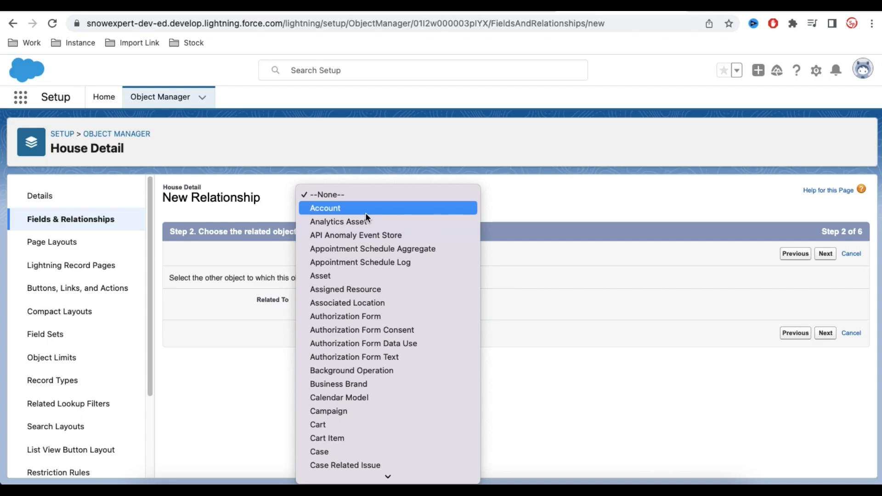
{"action": "type", "text": "opp"}
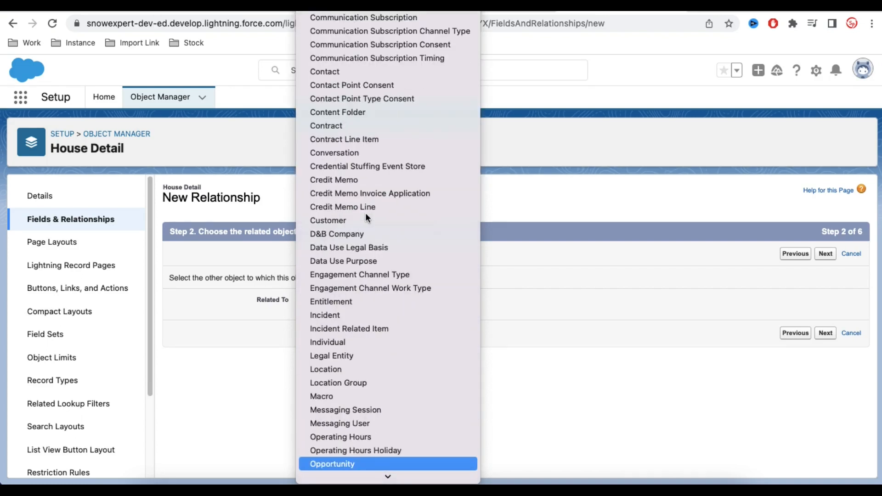
{"action": "type", "text": "con"}
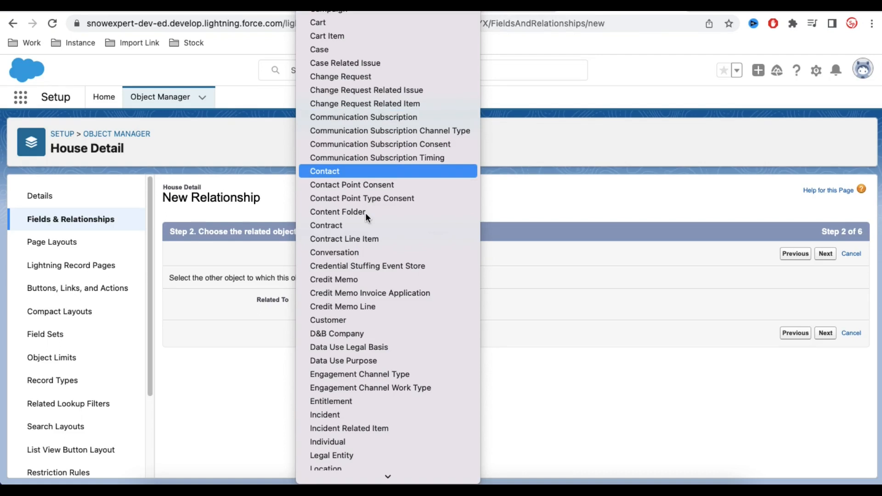
{"action": "key", "text": "Return"}
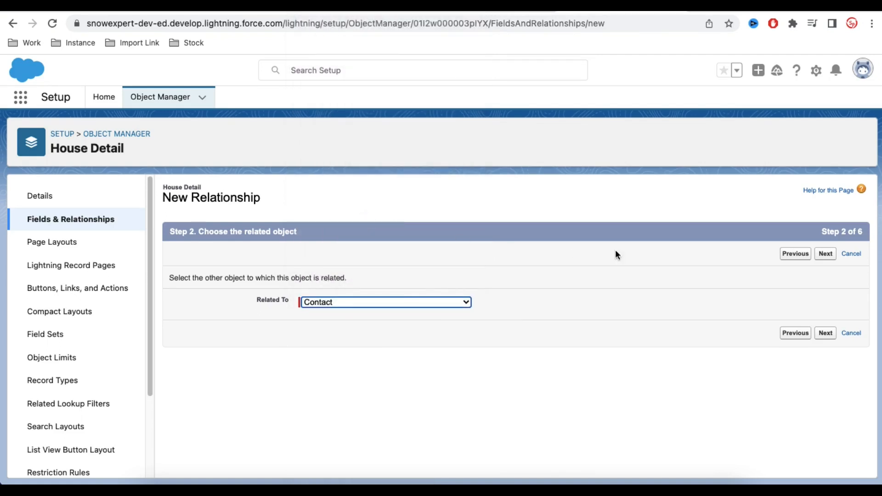
{"action": "left_click", "coordinate": [825, 336]}
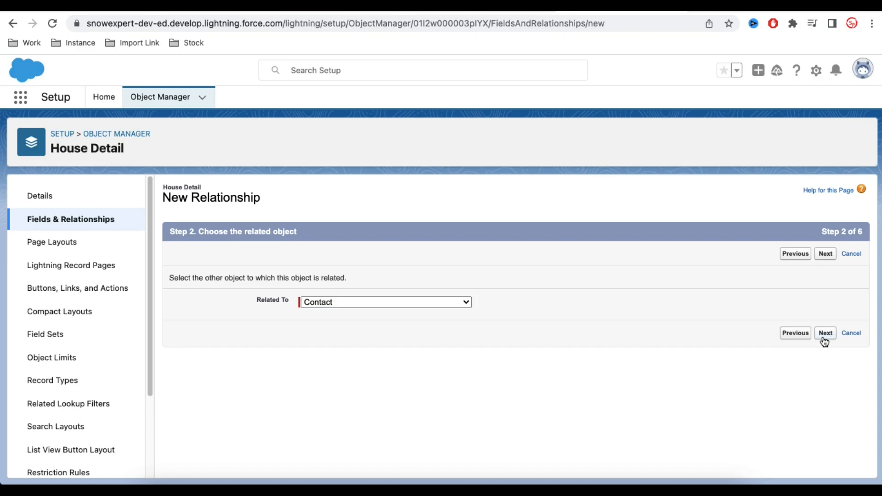
- Try to save the master-detail field as Contact, keeping the default sharing, field-level security, page layout and related list settings
{"action": "scroll", "coordinate": [663, 374], "scroll_direction": "down", "scroll_amount": 1}
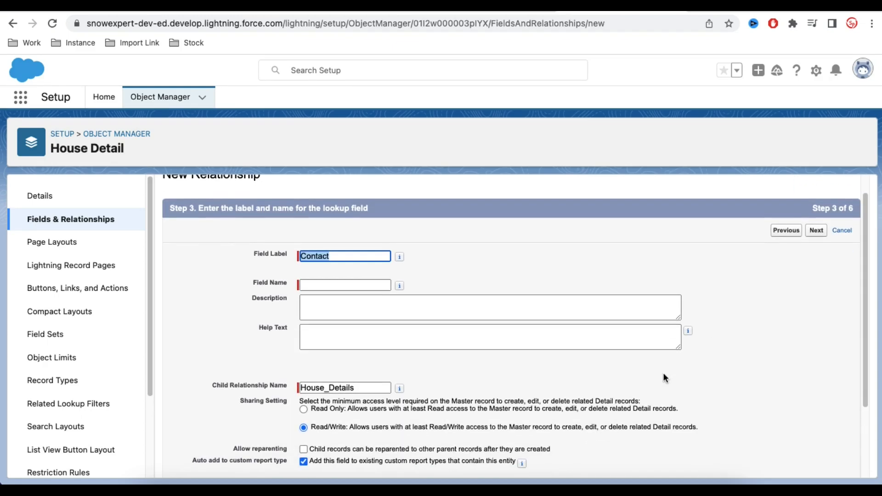
{"action": "left_click", "coordinate": [588, 347]}
{"action": "scroll", "coordinate": [711, 363], "scroll_direction": "down", "scroll_amount": 4}
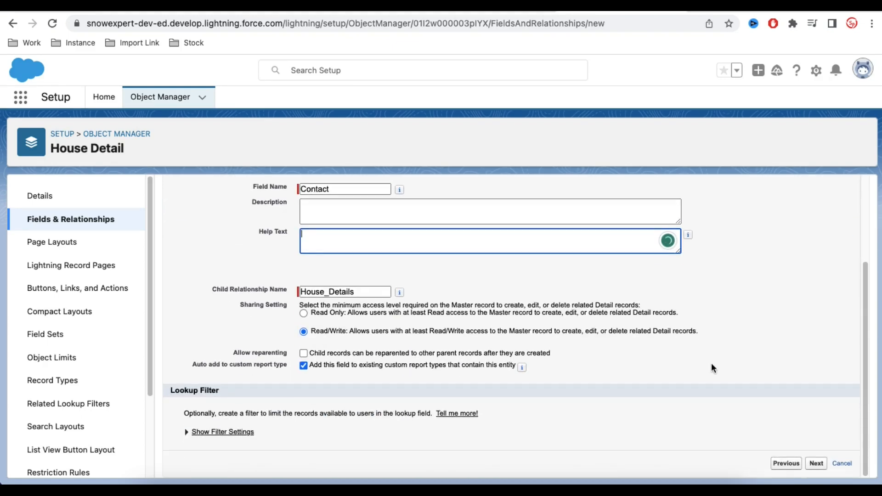
{"action": "left_click", "coordinate": [814, 464]}
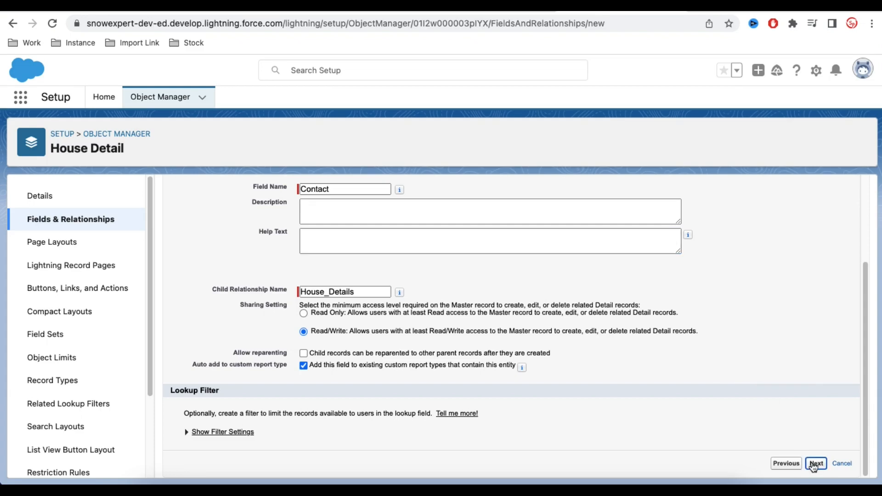
{"action": "scroll", "coordinate": [762, 429], "scroll_direction": "down", "scroll_amount": 10}
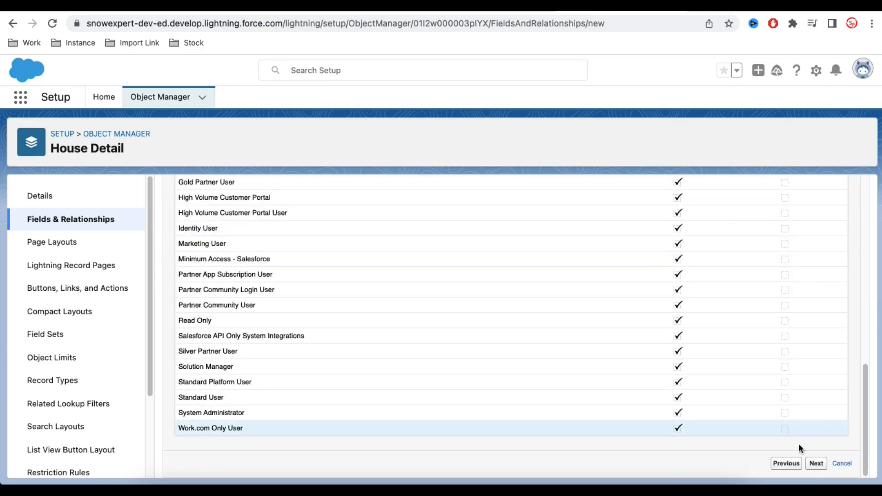
{"action": "left_click", "coordinate": [816, 464]}
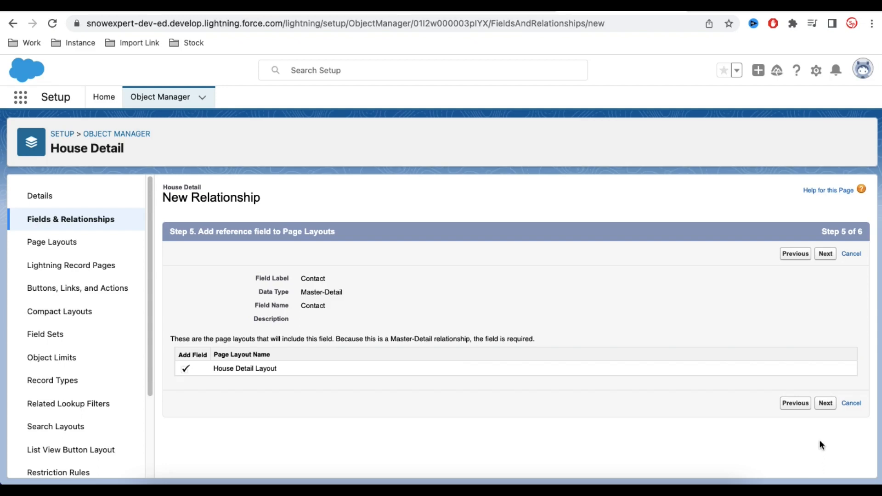
{"action": "left_click", "coordinate": [825, 405]}
{"action": "scroll", "coordinate": [823, 410], "scroll_direction": "down", "scroll_amount": 1}
{"action": "left_click", "coordinate": [814, 464]}
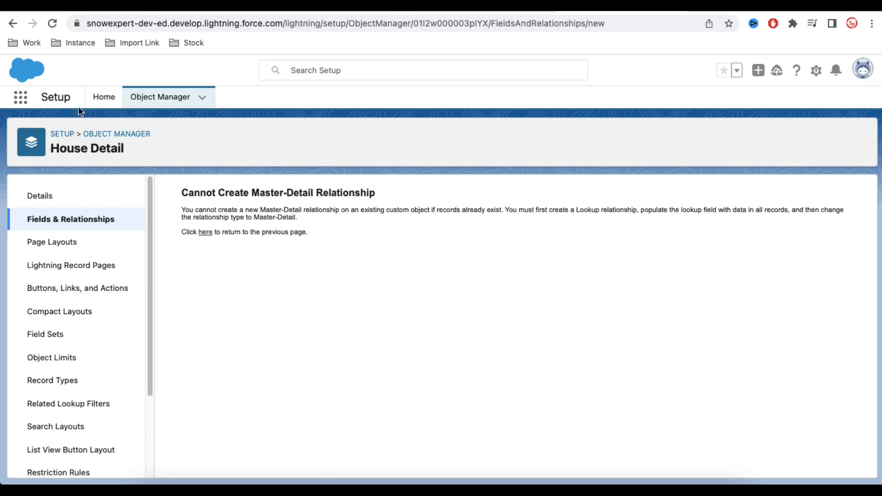
- Delete the House Detail records H-0006 and H-0005 in the Home Loan app
{"action": "left_click", "coordinate": [20, 97]}
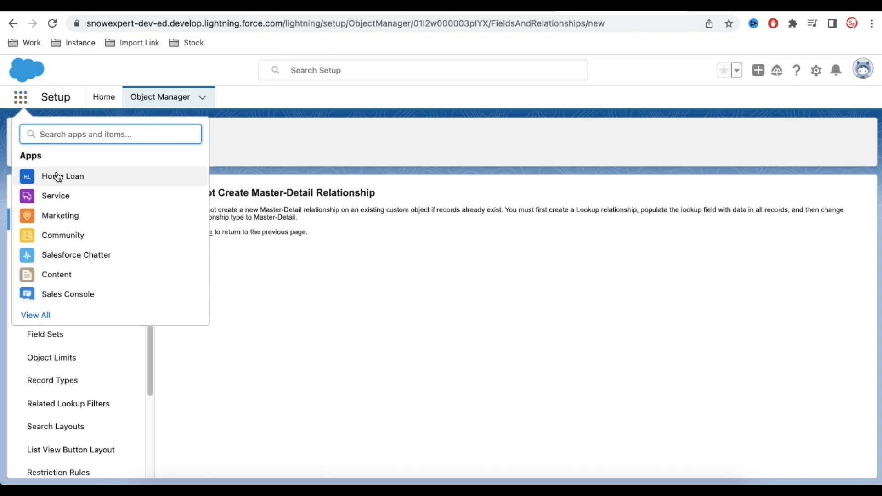
{"action": "left_click", "coordinate": [58, 177]}
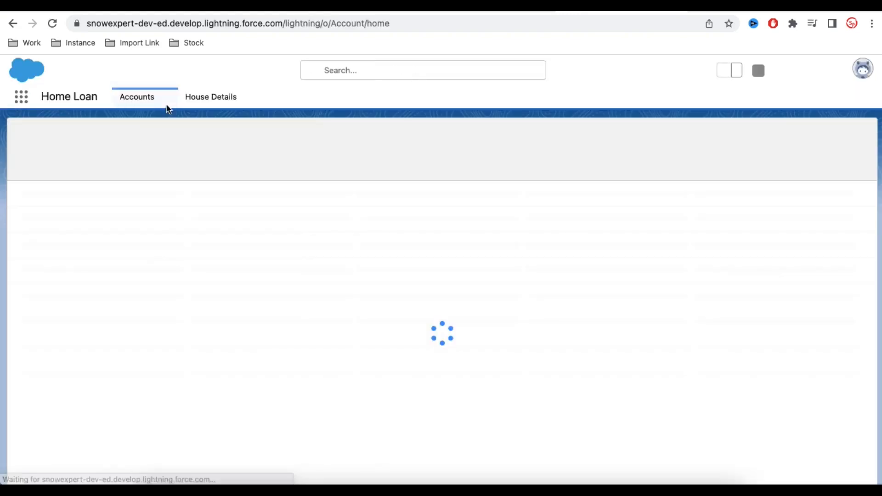
{"action": "left_click", "coordinate": [194, 102]}
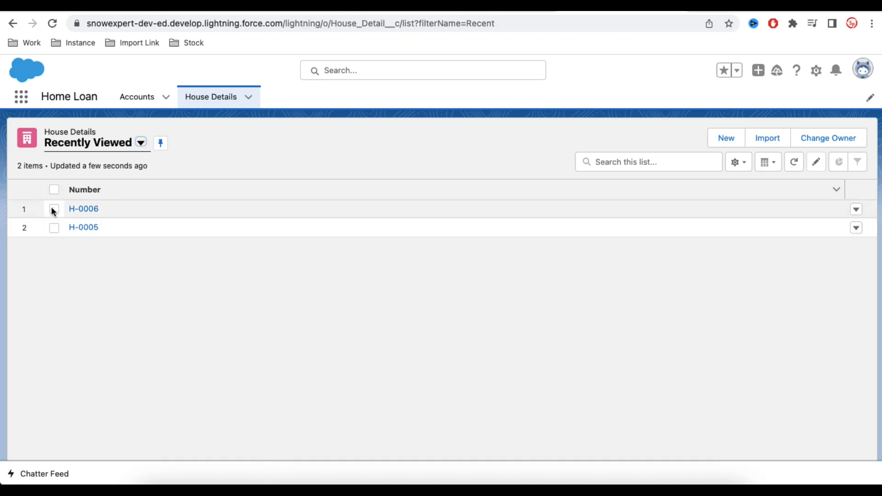
{"action": "left_click", "coordinate": [856, 210]}
{"action": "left_click", "coordinate": [822, 260]}
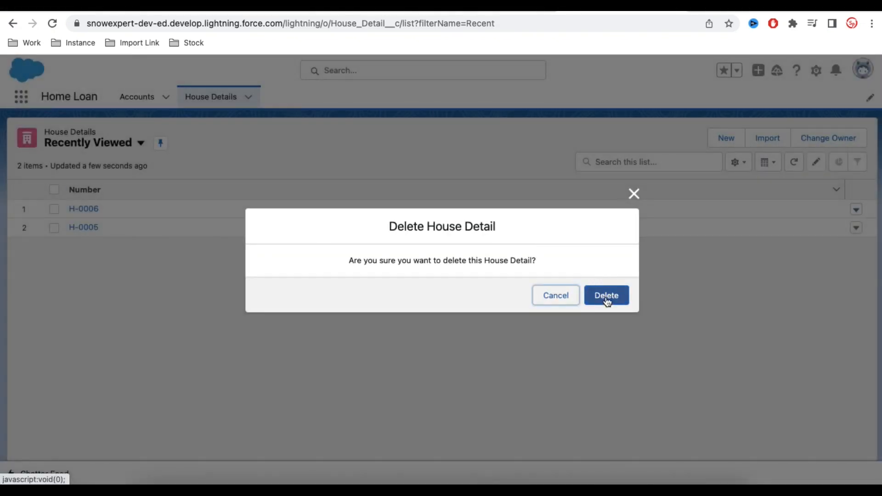
{"action": "left_click", "coordinate": [606, 297]}
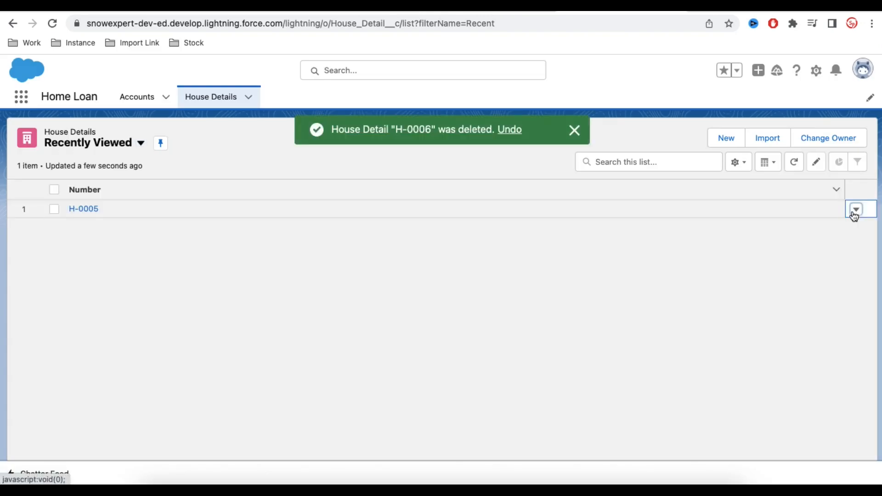
{"action": "left_click", "coordinate": [856, 210]}
{"action": "left_click", "coordinate": [809, 253]}
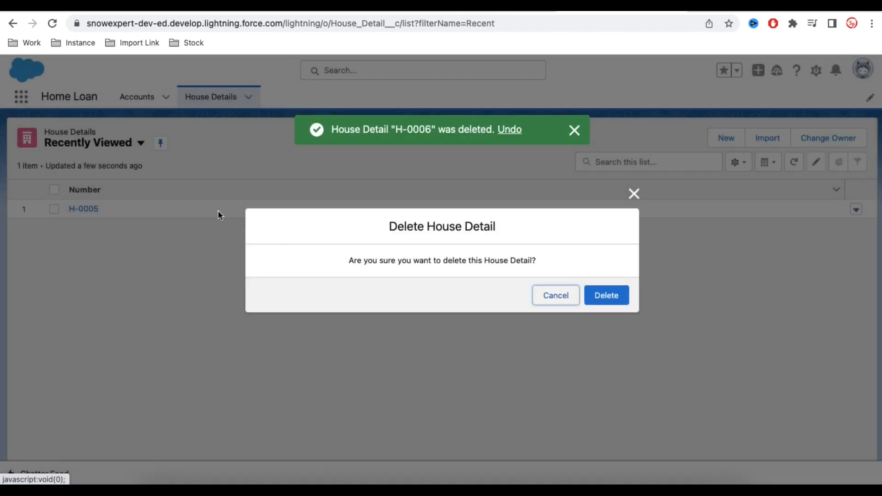
{"action": "left_click", "coordinate": [605, 295]}
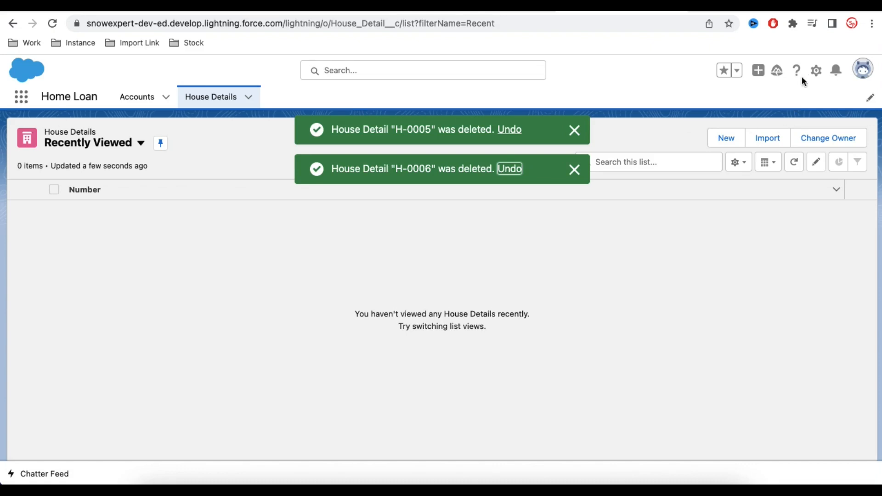
- Open the fields and relationships of the House Detail custom object in the Object Manager, sorting objects by last modified
{"action": "left_click", "coordinate": [815, 71]}
{"action": "left_click", "coordinate": [773, 106]}
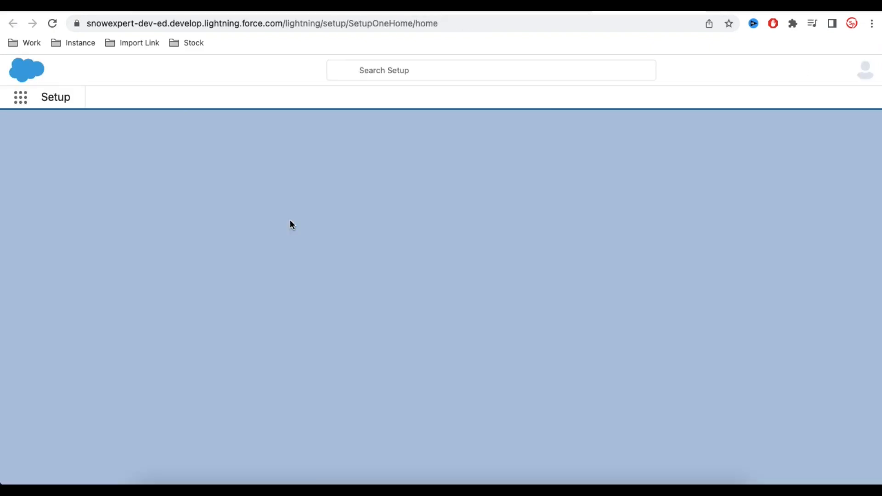
{"action": "left_click", "coordinate": [157, 102]}
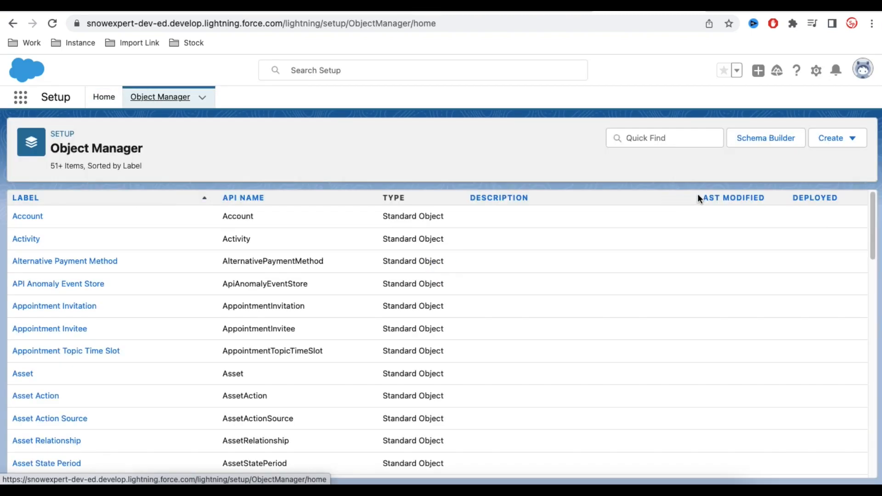
{"action": "left_click", "coordinate": [707, 196]}
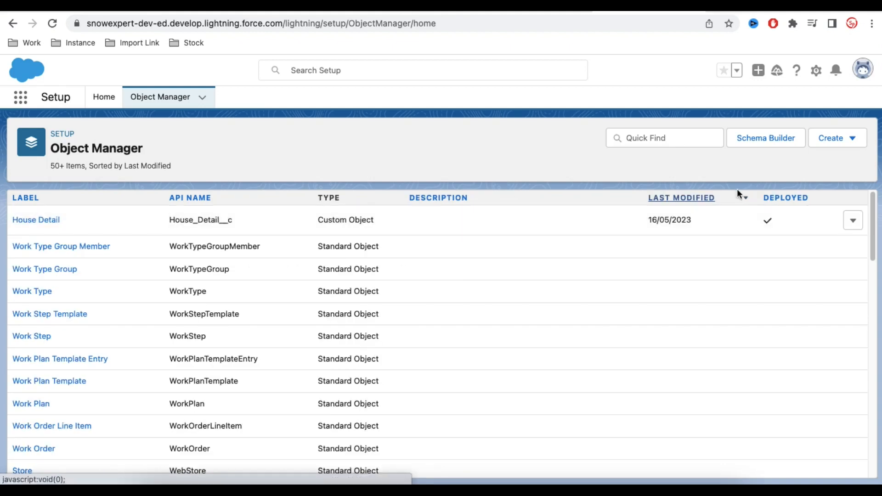
{"action": "left_click", "coordinate": [49, 222]}
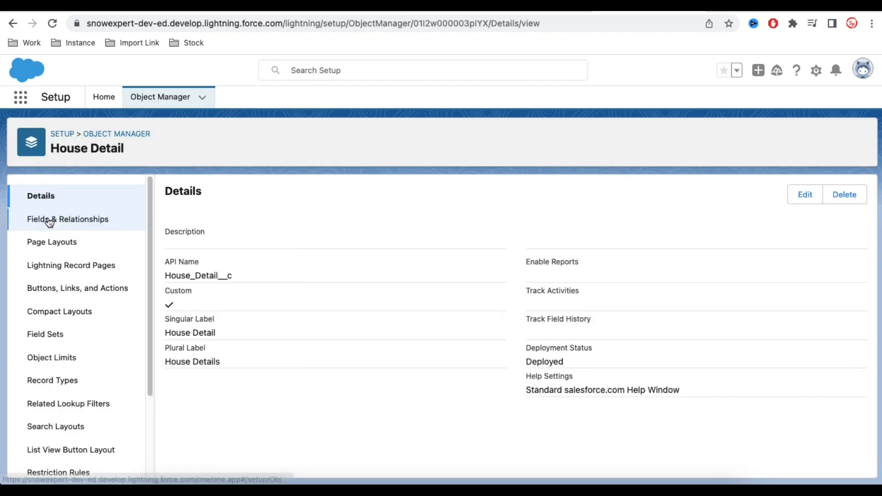
{"action": "left_click", "coordinate": [47, 228]}
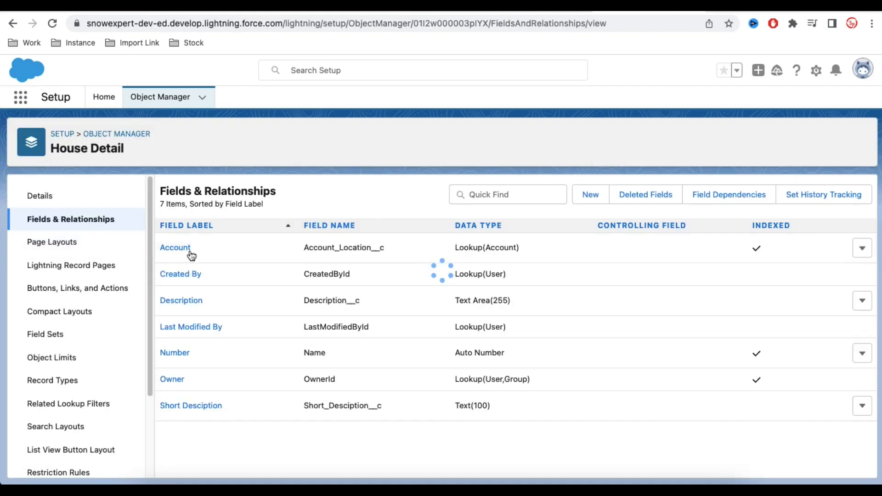
- Start a new custom field on House Detail with the Master-Detail Relationship data type
{"action": "left_click", "coordinate": [592, 195]}
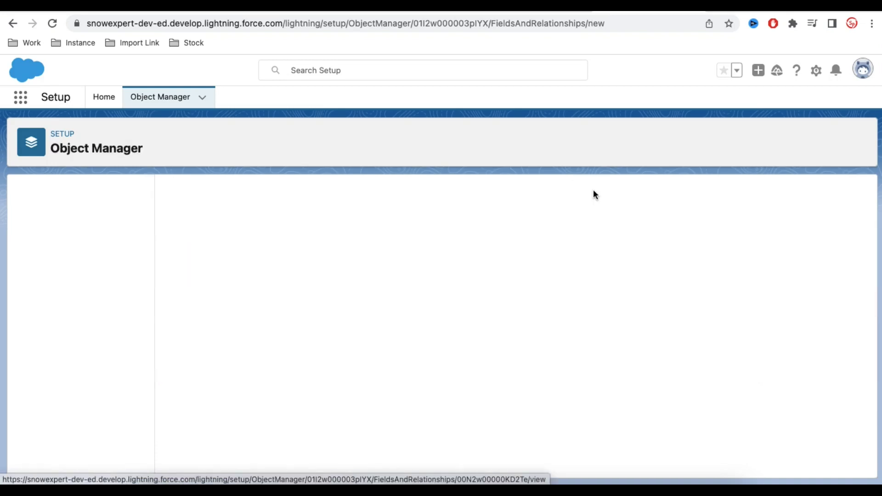
{"action": "scroll", "coordinate": [533, 225], "scroll_direction": "down", "scroll_amount": 3}
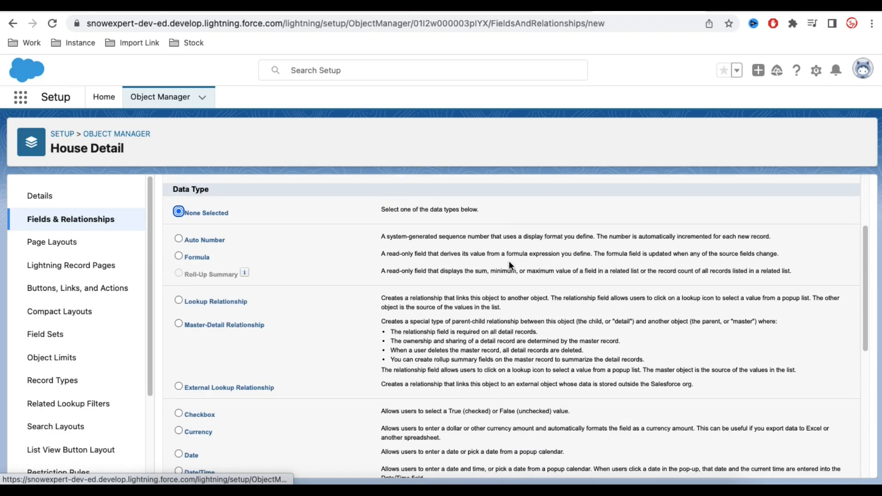
{"action": "left_click", "coordinate": [178, 324]}
{"action": "scroll", "coordinate": [423, 317], "scroll_direction": "down", "scroll_amount": 8}
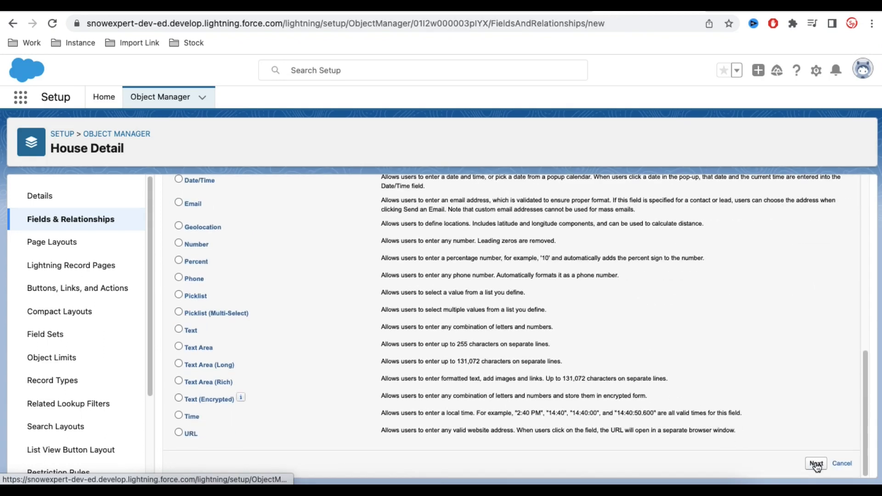
{"action": "left_click", "coordinate": [816, 465]}
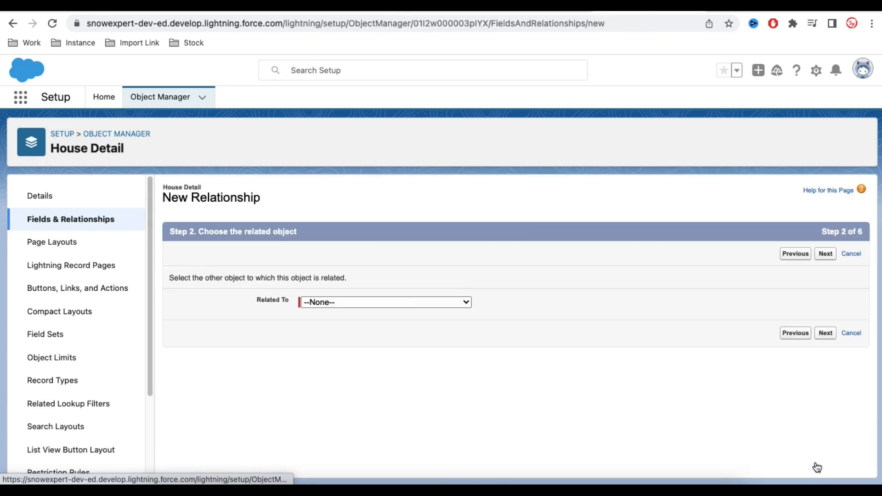
- Choose Contact as the object related to House Detail in the new relationship
{"action": "left_click", "coordinate": [448, 301]}
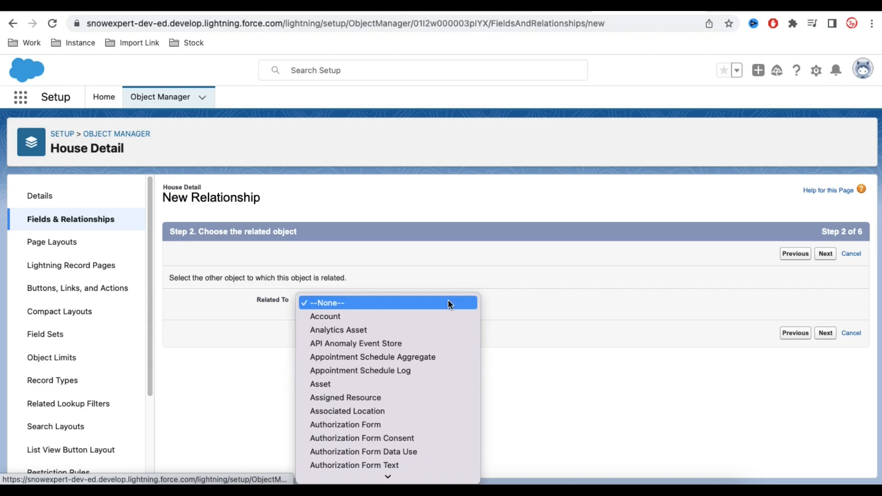
{"action": "type", "text": "con"}
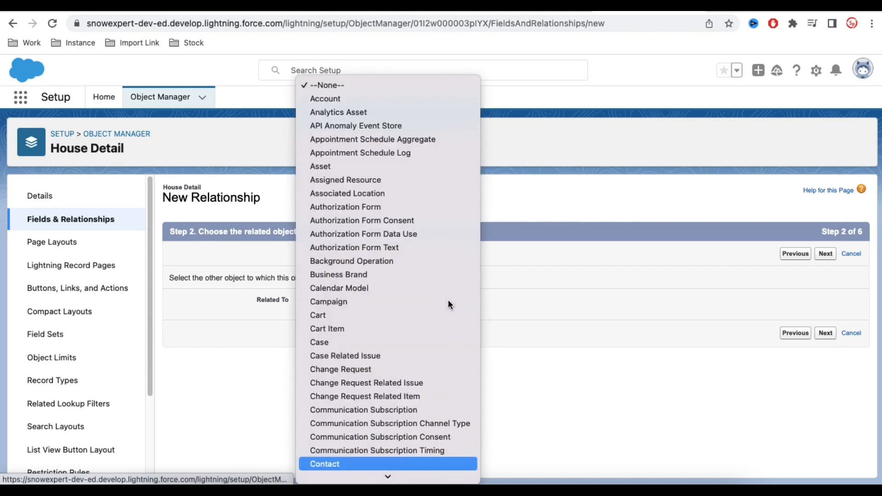
{"action": "key", "text": "Return"}
{"action": "left_click", "coordinate": [825, 341]}
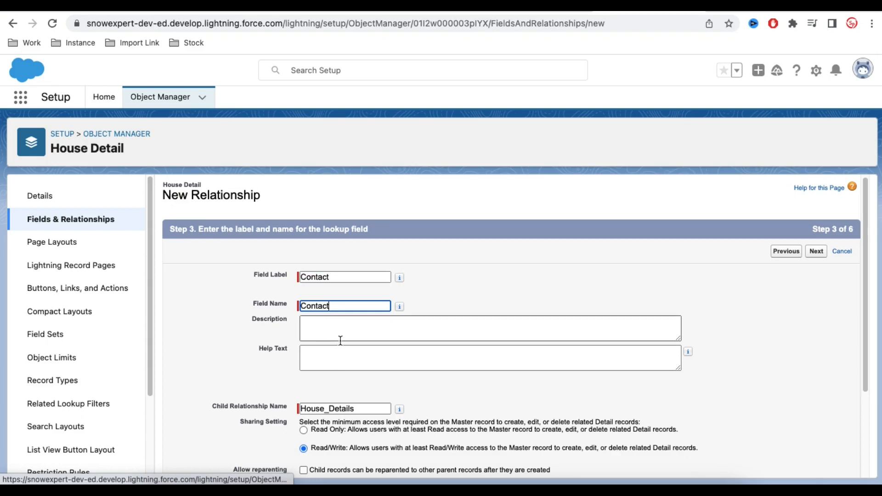
- Save the Contact master-detail field with Read/Write sharing and the default field-level security, page layout and related list settings
{"action": "scroll", "coordinate": [341, 340], "scroll_direction": "down", "scroll_amount": 2}
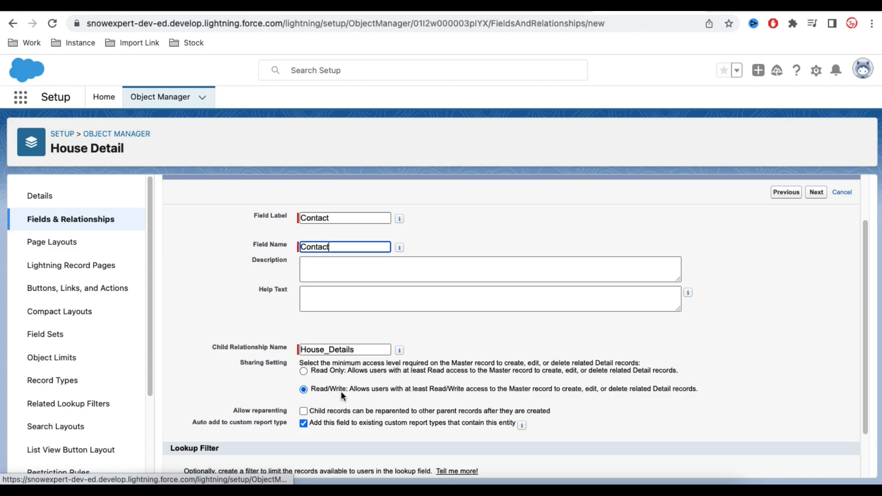
{"action": "scroll", "coordinate": [341, 390], "scroll_direction": "down", "scroll_amount": 3}
{"action": "left_click", "coordinate": [817, 464]}
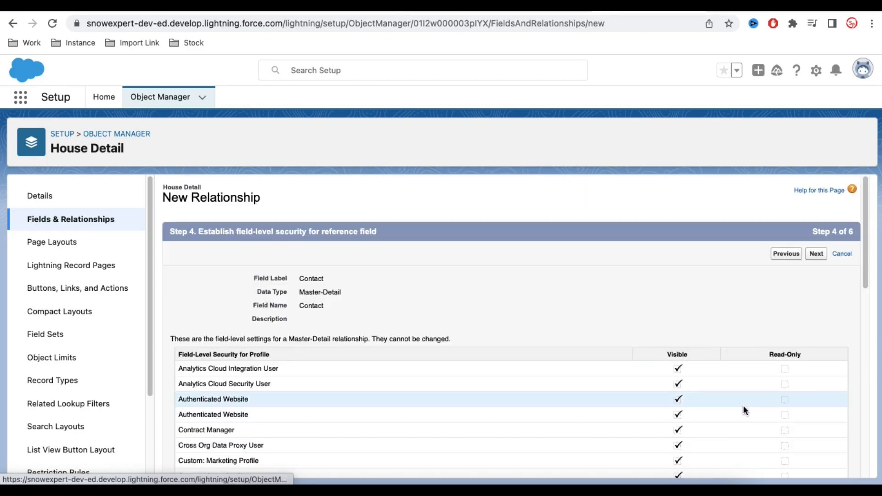
{"action": "scroll", "coordinate": [743, 405], "scroll_direction": "down", "scroll_amount": 10}
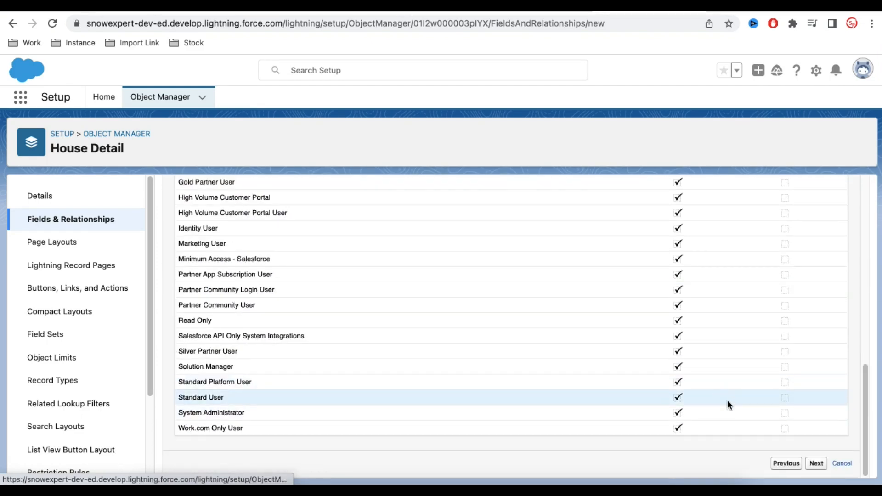
{"action": "left_click", "coordinate": [823, 466]}
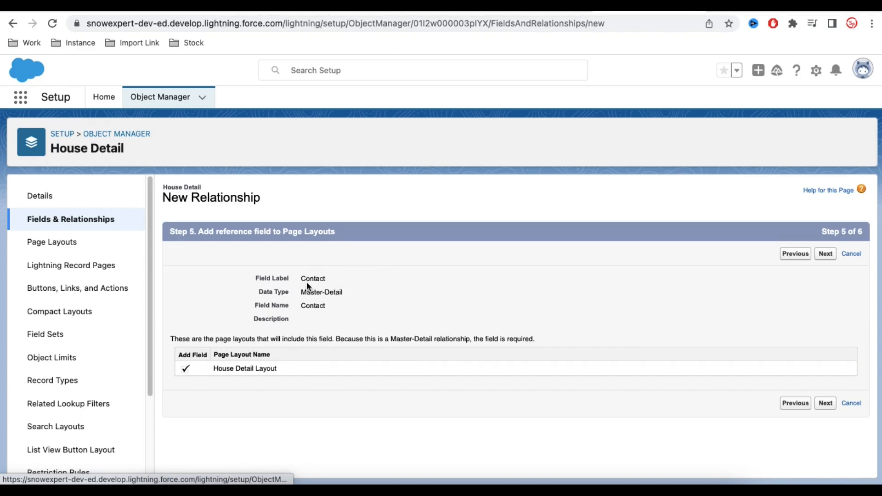
{"action": "left_click", "coordinate": [825, 404]}
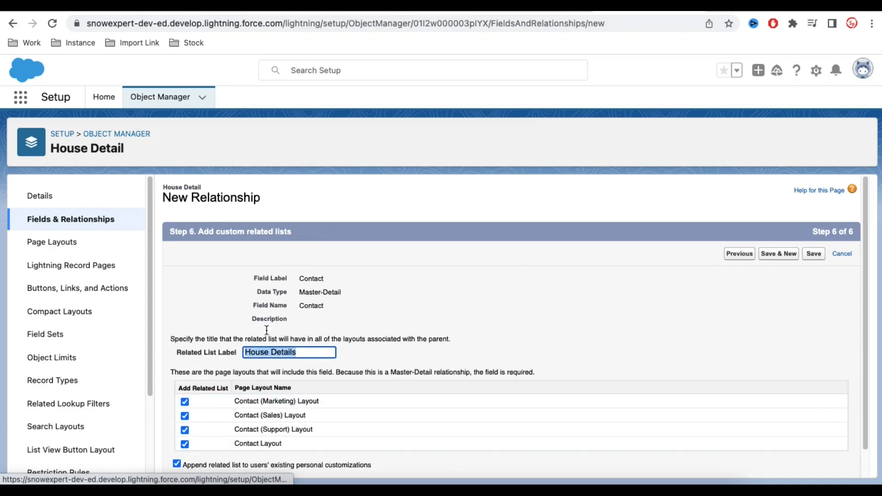
{"action": "scroll", "coordinate": [313, 404], "scroll_direction": "down", "scroll_amount": 2}
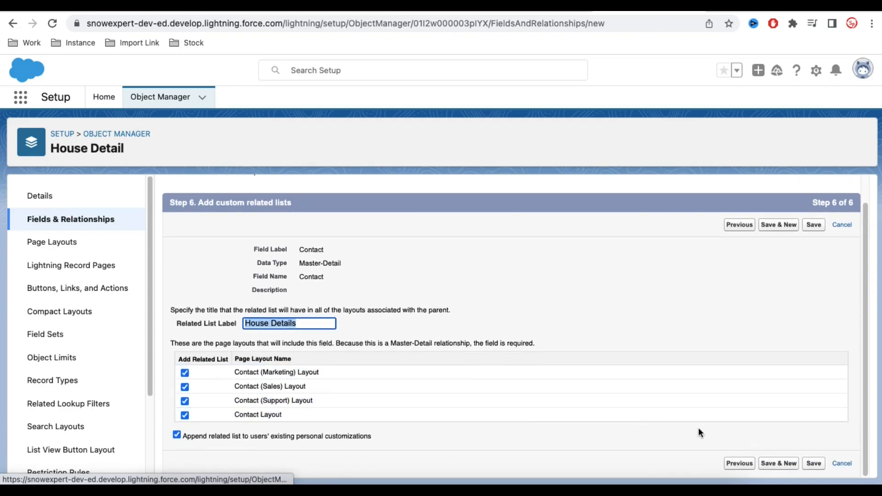
{"action": "left_click", "coordinate": [812, 464]}
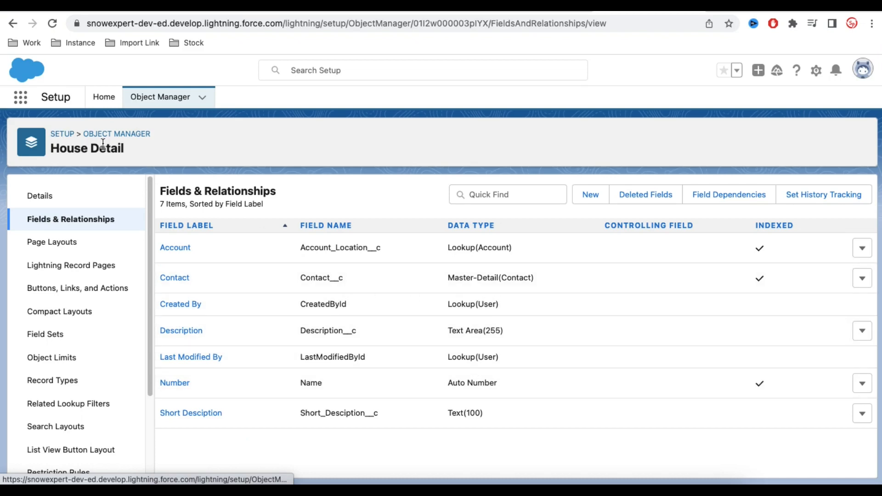
- Switch to the Home Loan app and show its House Details list
{"action": "left_click", "coordinate": [20, 105]}
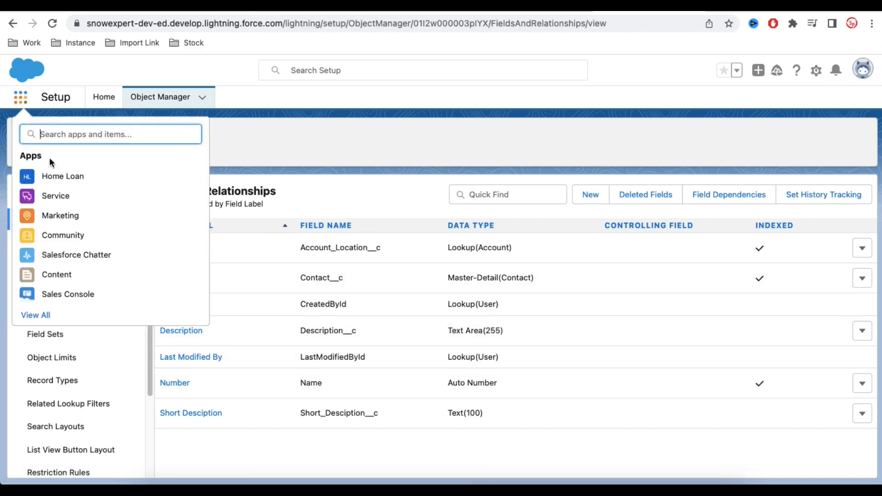
{"action": "left_click", "coordinate": [53, 176]}
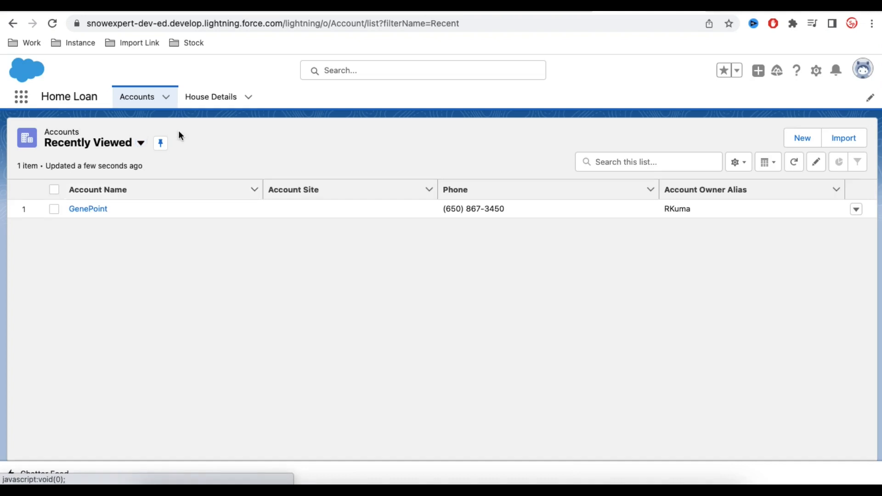
{"action": "left_click", "coordinate": [202, 102]}
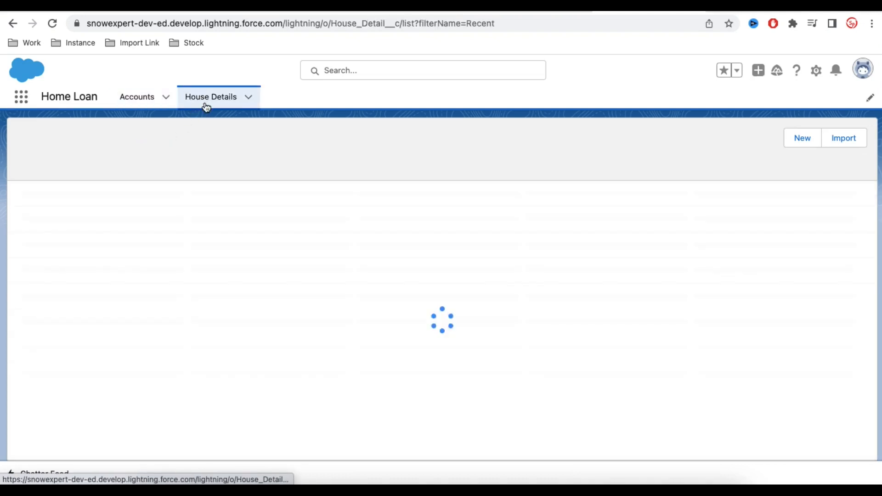
- Examine the Account and required Contact fields on a blank House Detail form, and close it without saving
{"action": "left_click", "coordinate": [800, 137]}
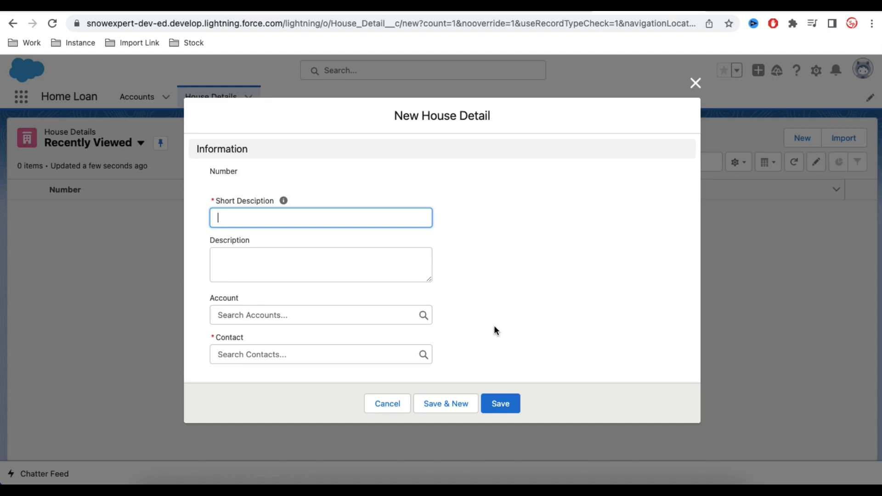
{"action": "left_click", "coordinate": [267, 358]}
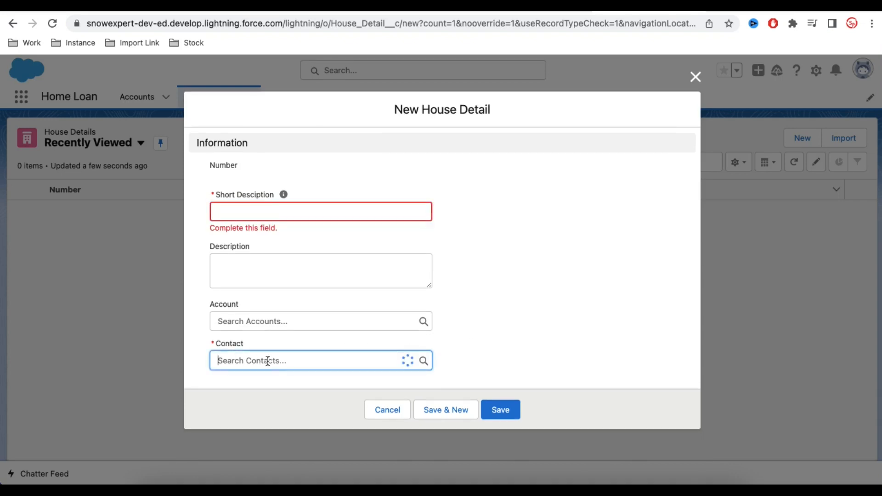
{"action": "left_click", "coordinate": [547, 298]}
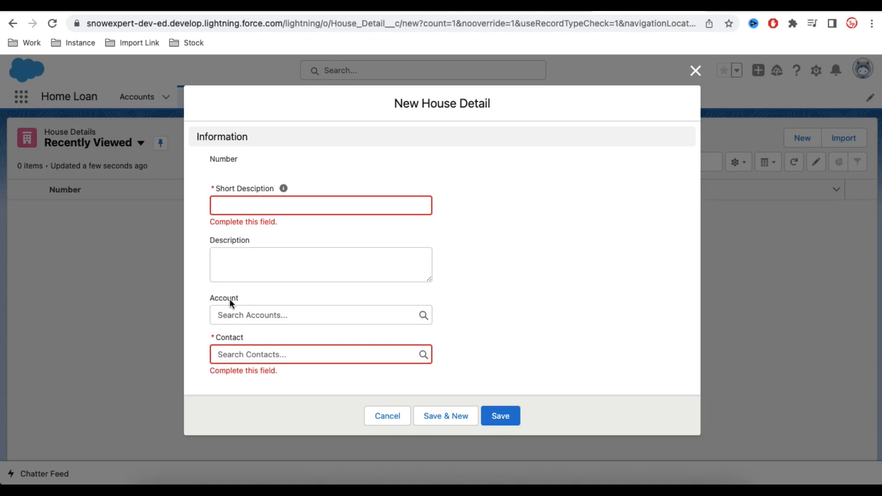
{"action": "left_click", "coordinate": [387, 415]}
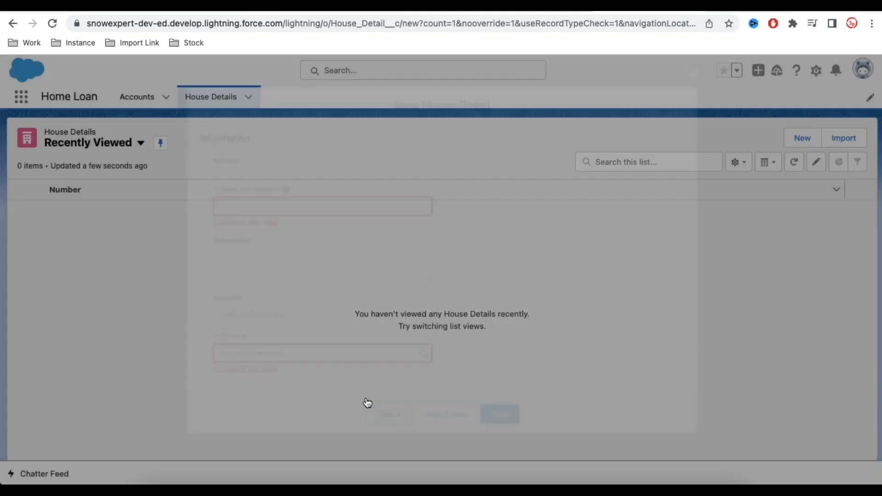
- Find Contacts in the App Launcher, show the All Contacts list view and select the first contact's name as text
{"action": "left_click", "coordinate": [23, 98]}
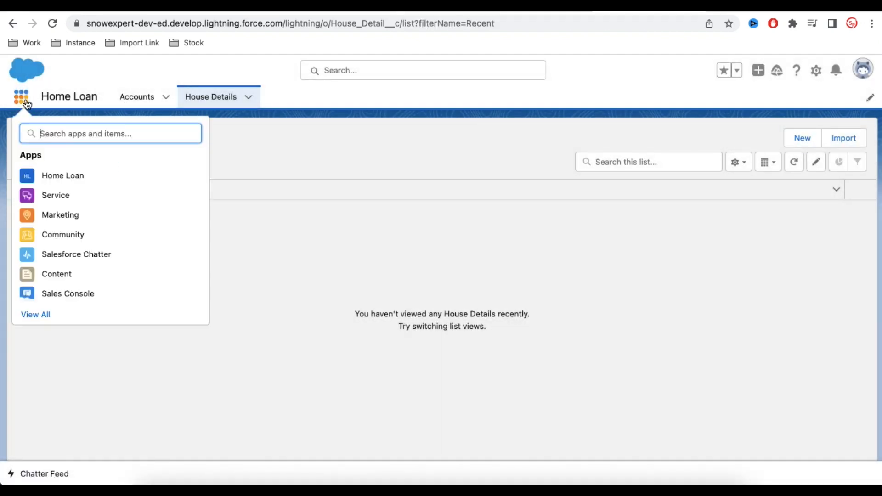
{"action": "left_click", "coordinate": [43, 312]}
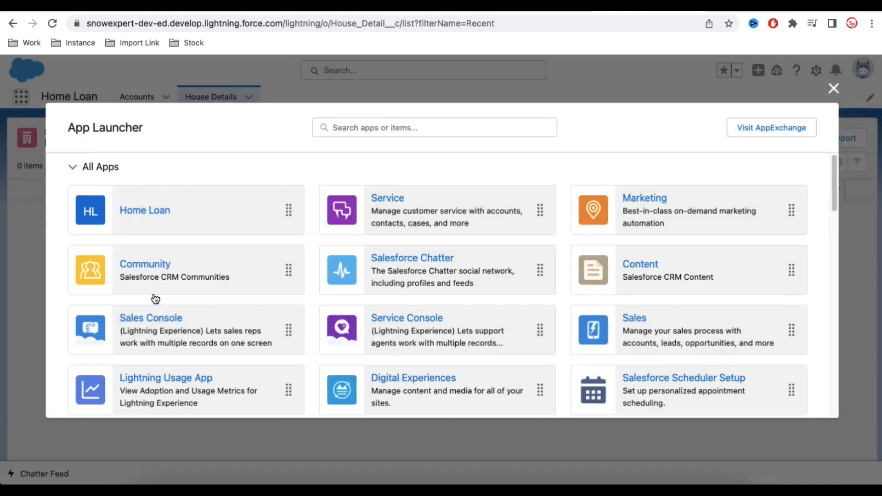
{"action": "scroll", "coordinate": [335, 321], "scroll_direction": "down", "scroll_amount": 10}
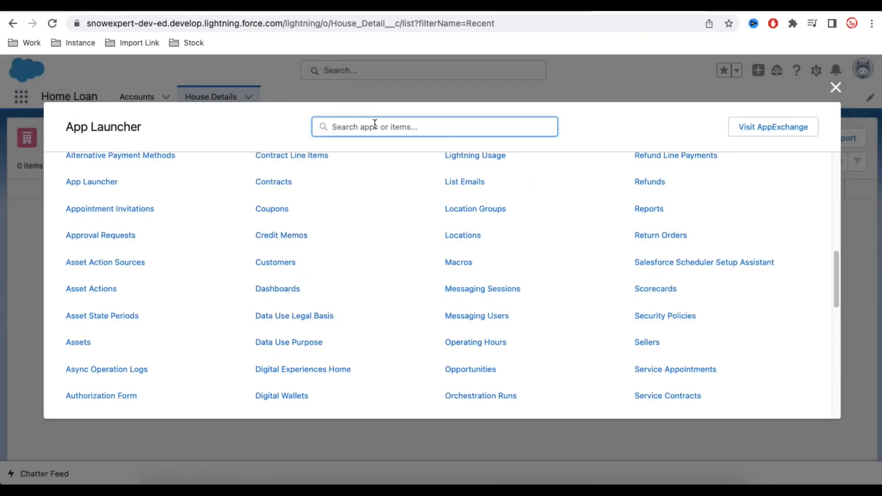
{"action": "type", "text": "cont"}
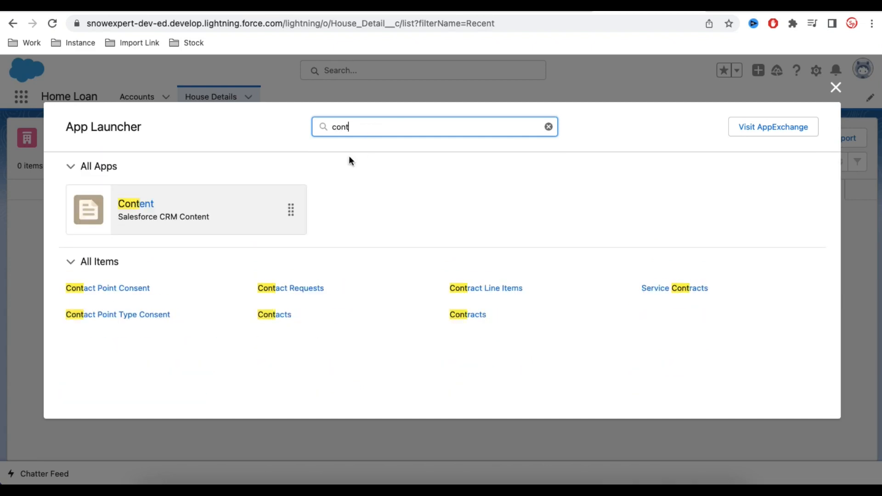
{"action": "left_click", "coordinate": [273, 317]}
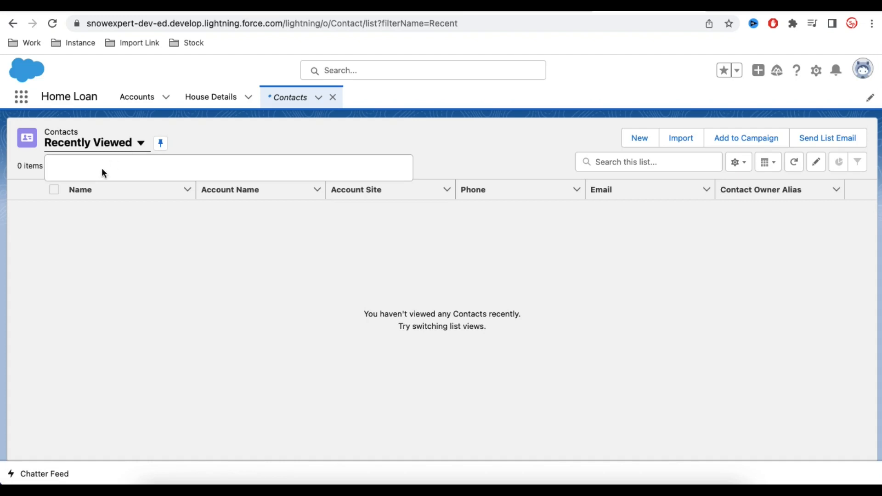
{"action": "left_click", "coordinate": [86, 184]}
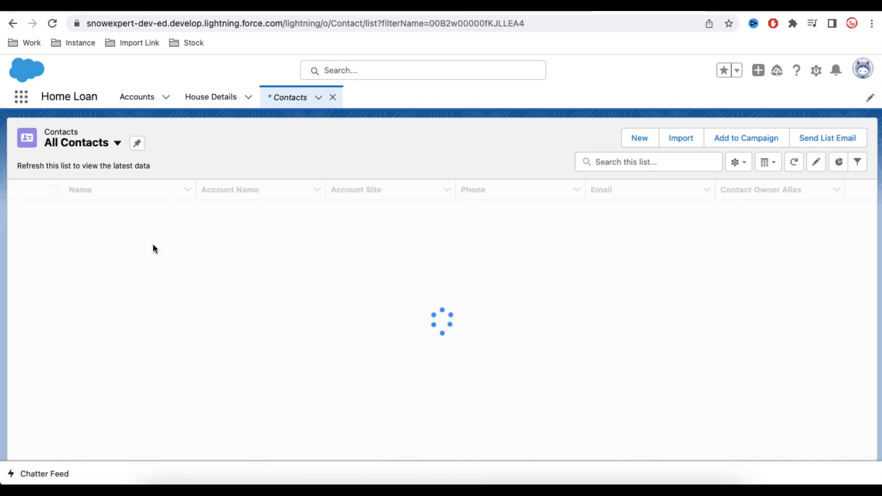
{"action": "left_click_drag", "start_coordinate": [115, 209], "coordinate": [66, 207]}
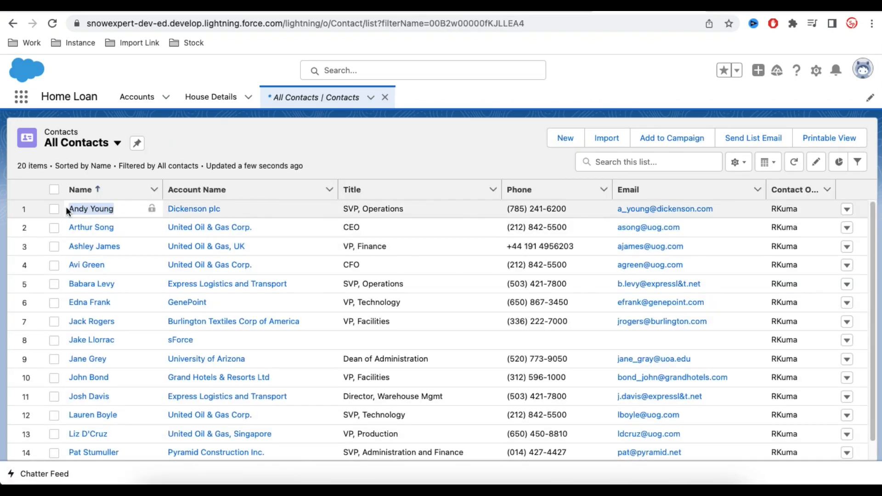
- Start a new House Detail record and link it to the first contact from the All Contacts list and the GenePoint account
{"action": "left_click", "coordinate": [223, 105]}
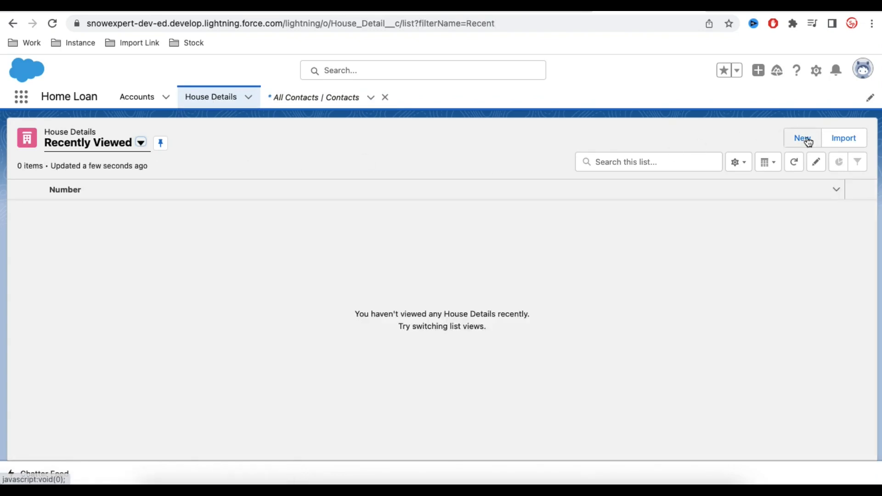
{"action": "left_click", "coordinate": [804, 138]}
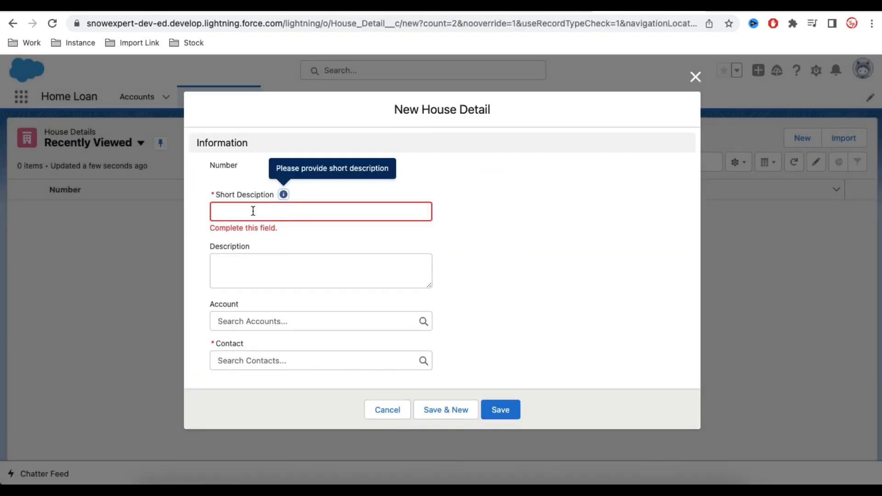
{"action": "left_click", "coordinate": [230, 357]}
{"action": "type", "text": "Andy Young"}
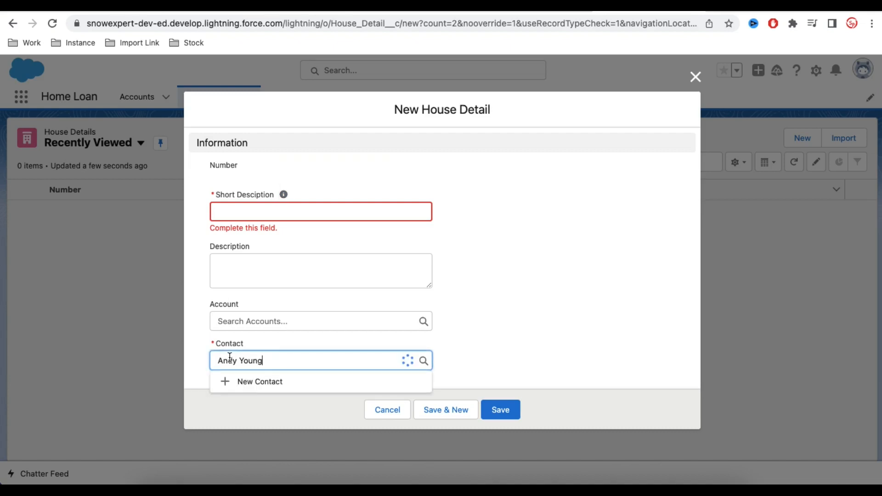
{"action": "left_click", "coordinate": [250, 403]}
{"action": "left_click", "coordinate": [258, 326]}
{"action": "left_click", "coordinate": [250, 370]}
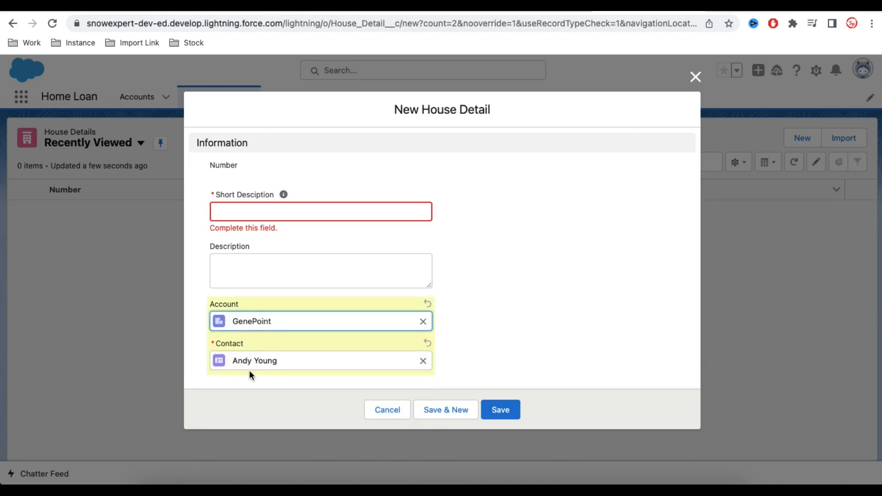
- Enter test123 as the short description of the new House Detail and save the record
{"action": "left_click", "coordinate": [276, 214]}
{"action": "type", "text": "test"}
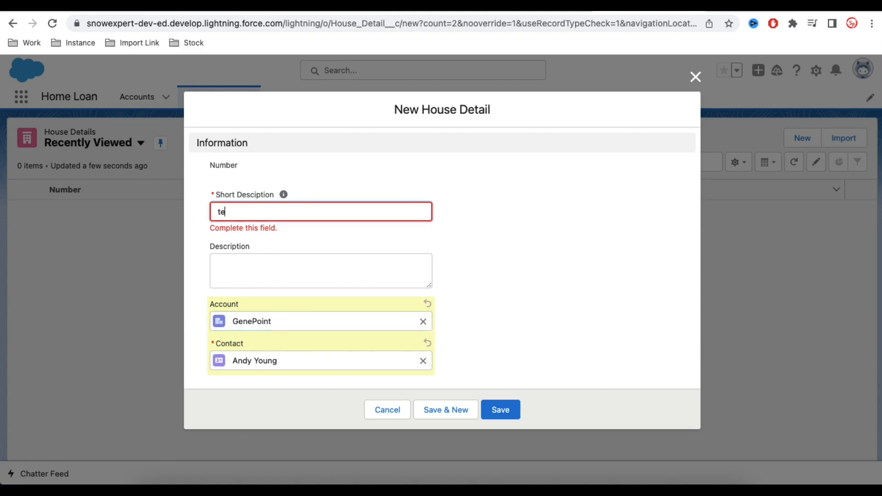
{"action": "type", "text": "123"}
{"action": "left_click", "coordinate": [504, 410]}
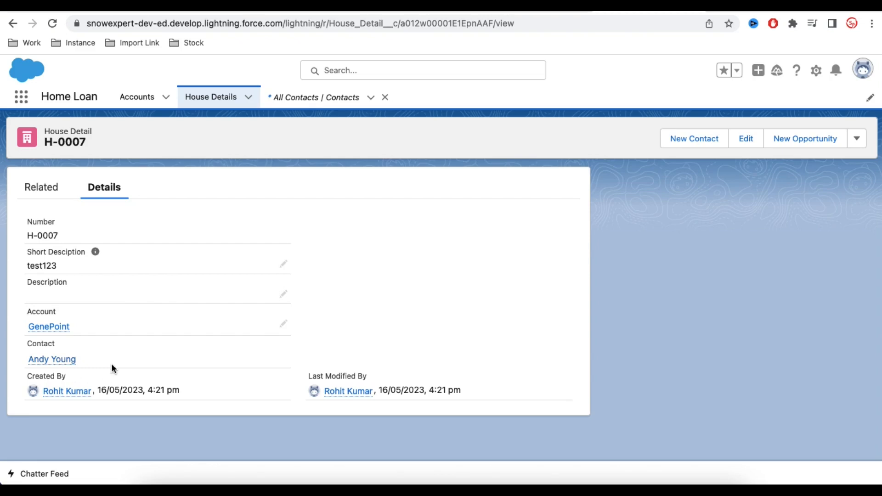
- Clear the Account lookup while editing the saved House Detail record, and discard the edit by reloading the page
{"action": "left_click", "coordinate": [282, 327]}
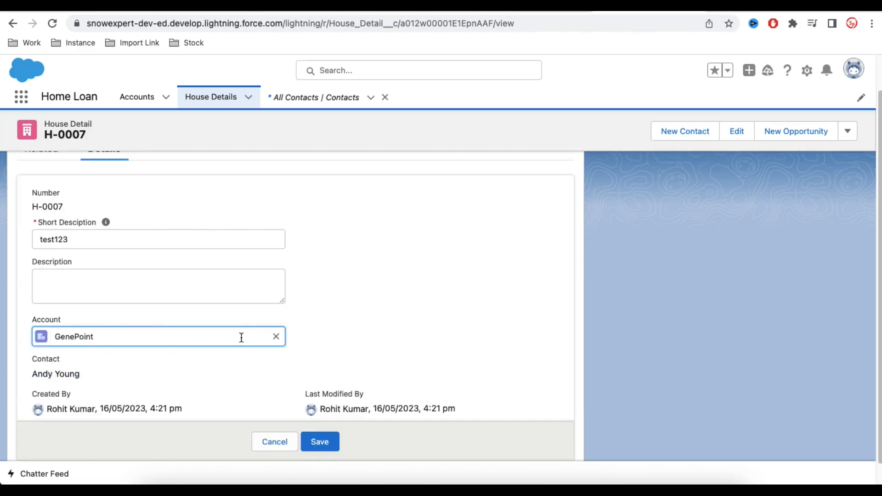
{"action": "scroll", "coordinate": [404, 314], "scroll_direction": "down", "scroll_amount": 1}
{"action": "left_click", "coordinate": [277, 314]}
{"action": "left_click", "coordinate": [372, 313]}
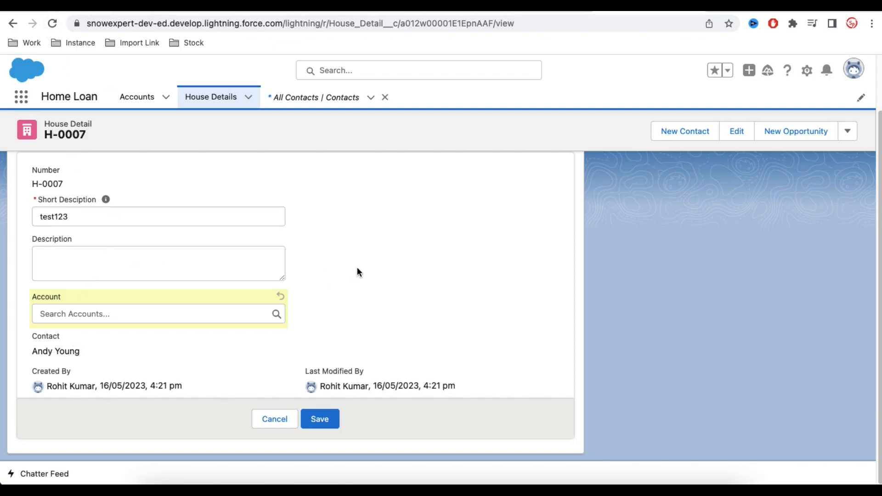
{"action": "left_click", "coordinate": [52, 23]}
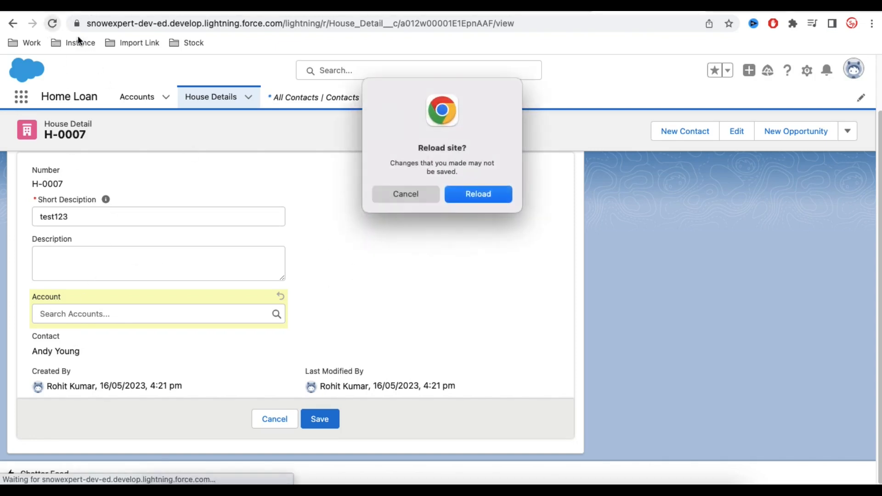
{"action": "left_click", "coordinate": [480, 185]}
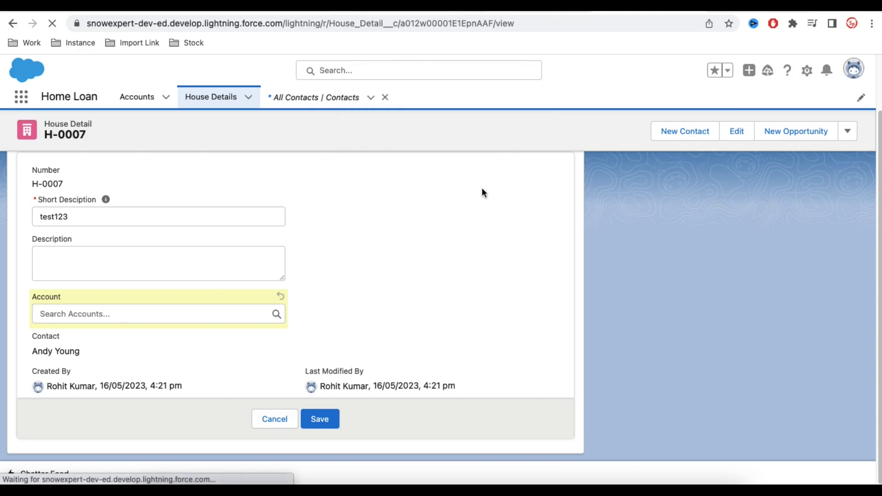